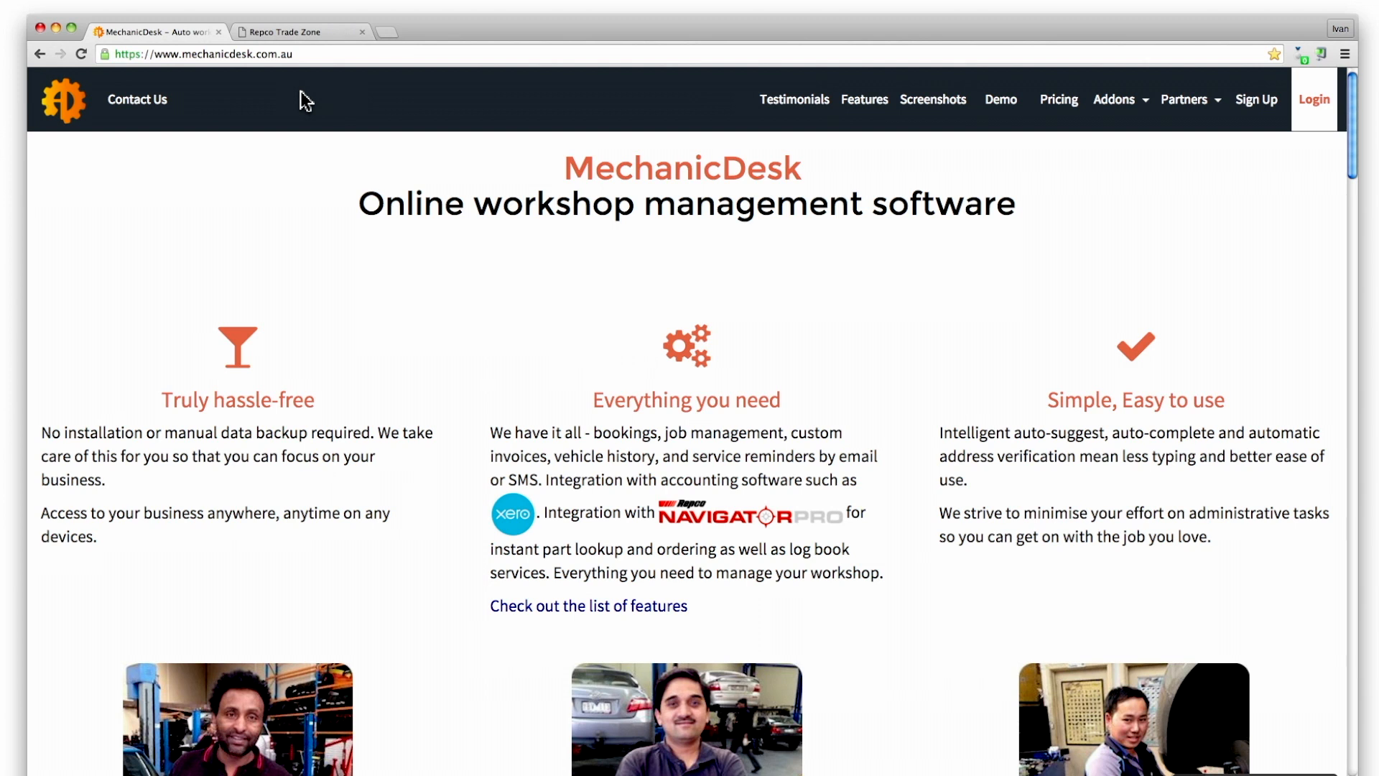
Switch to the Repco Trade Zone browser tab
click(309, 33)
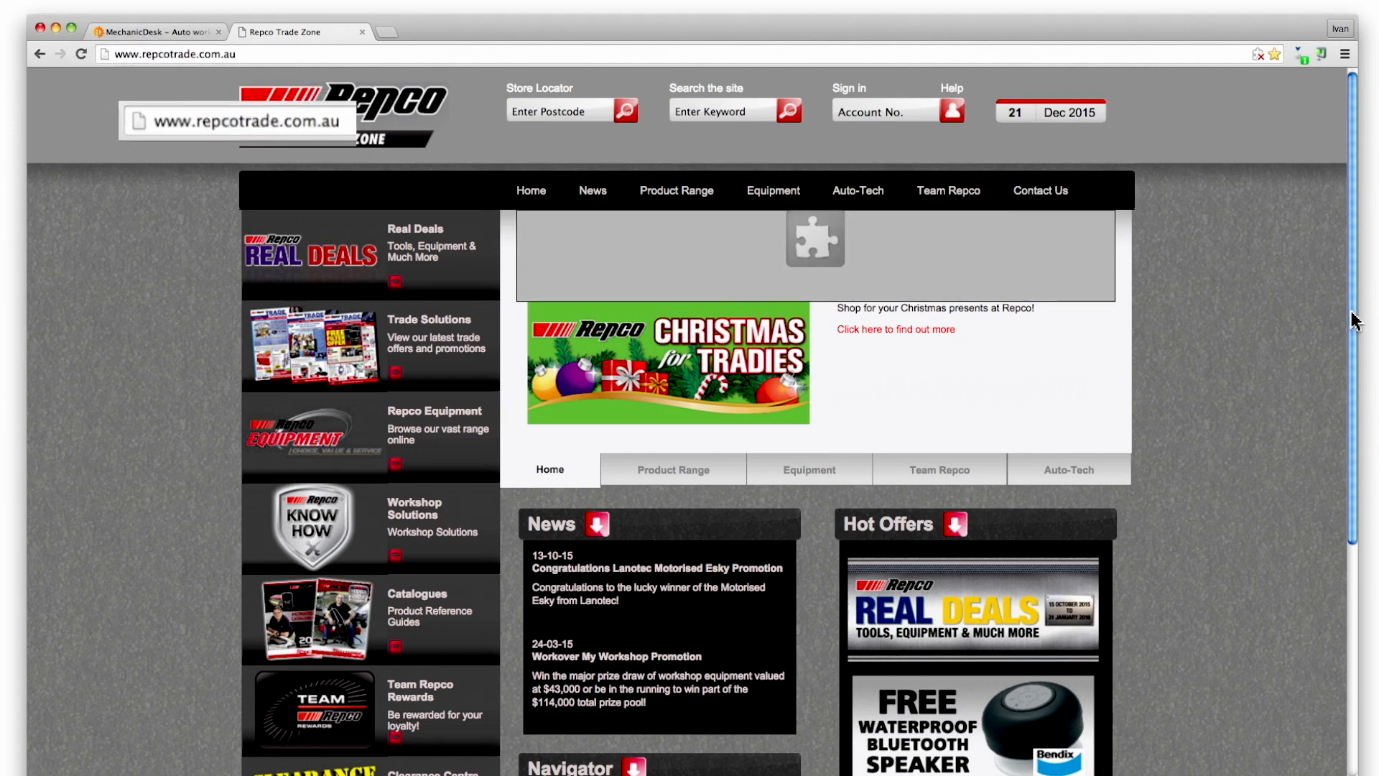
Scroll down the Trade Zone home page and launch Navigator Pro from its banner
drag(1354, 333, 1357, 567)
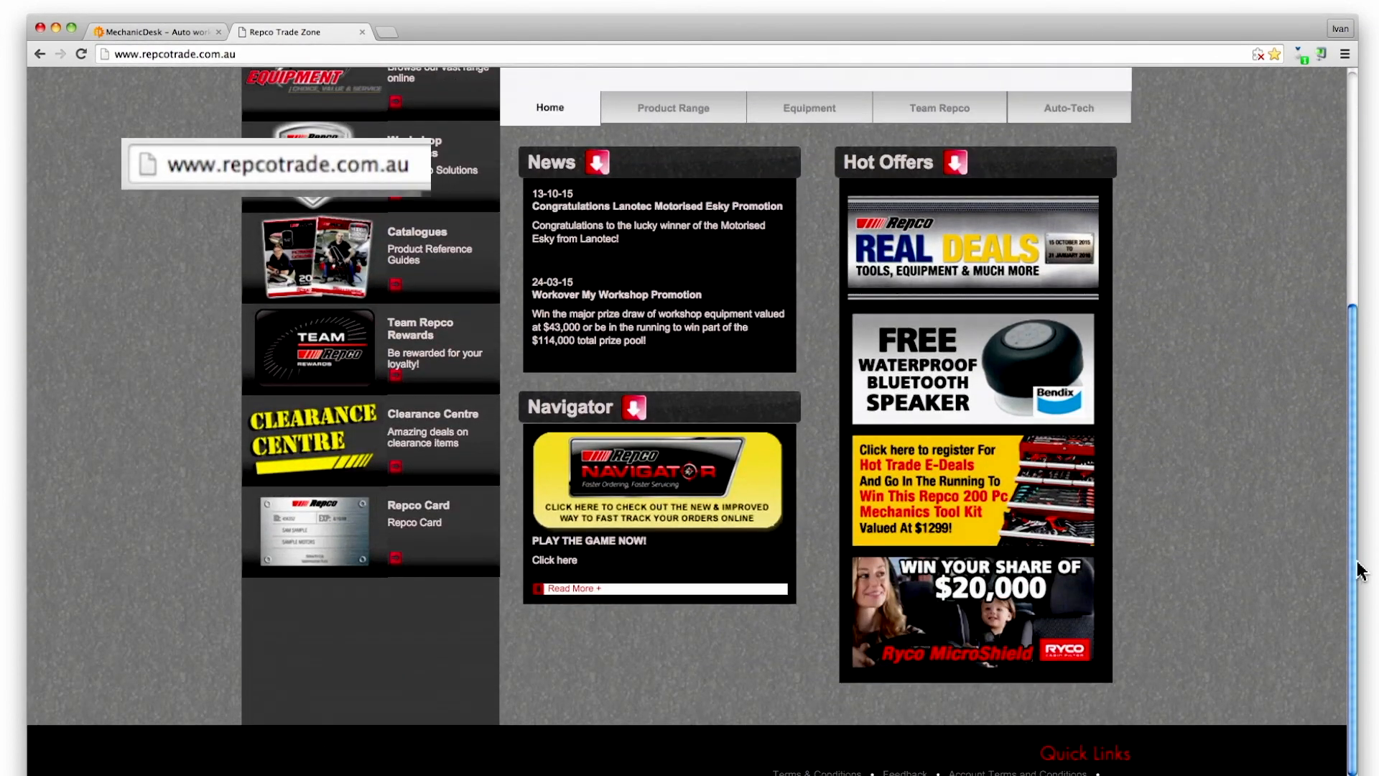
click(672, 510)
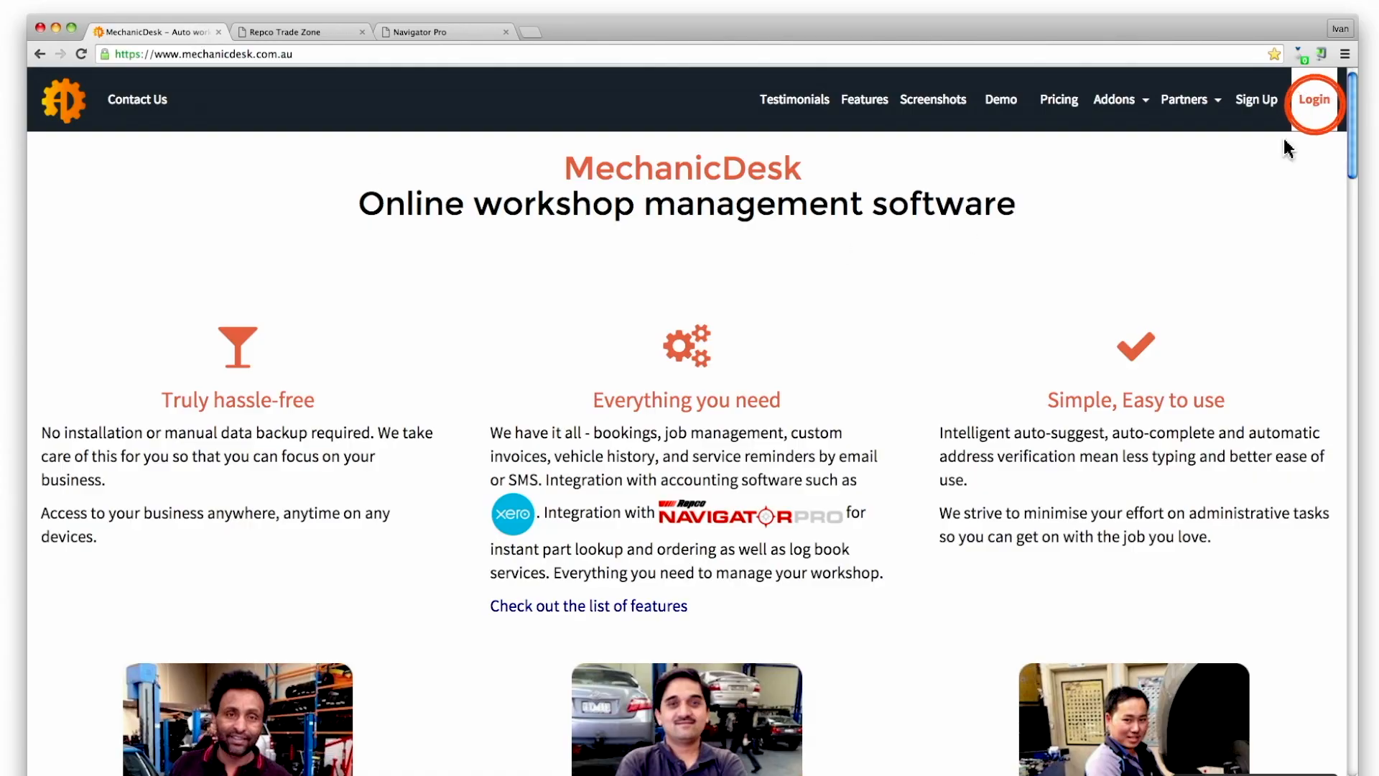
Sign in to MechanicDesk and go to Settings › Integrations › Supplier Integration
click(1314, 99)
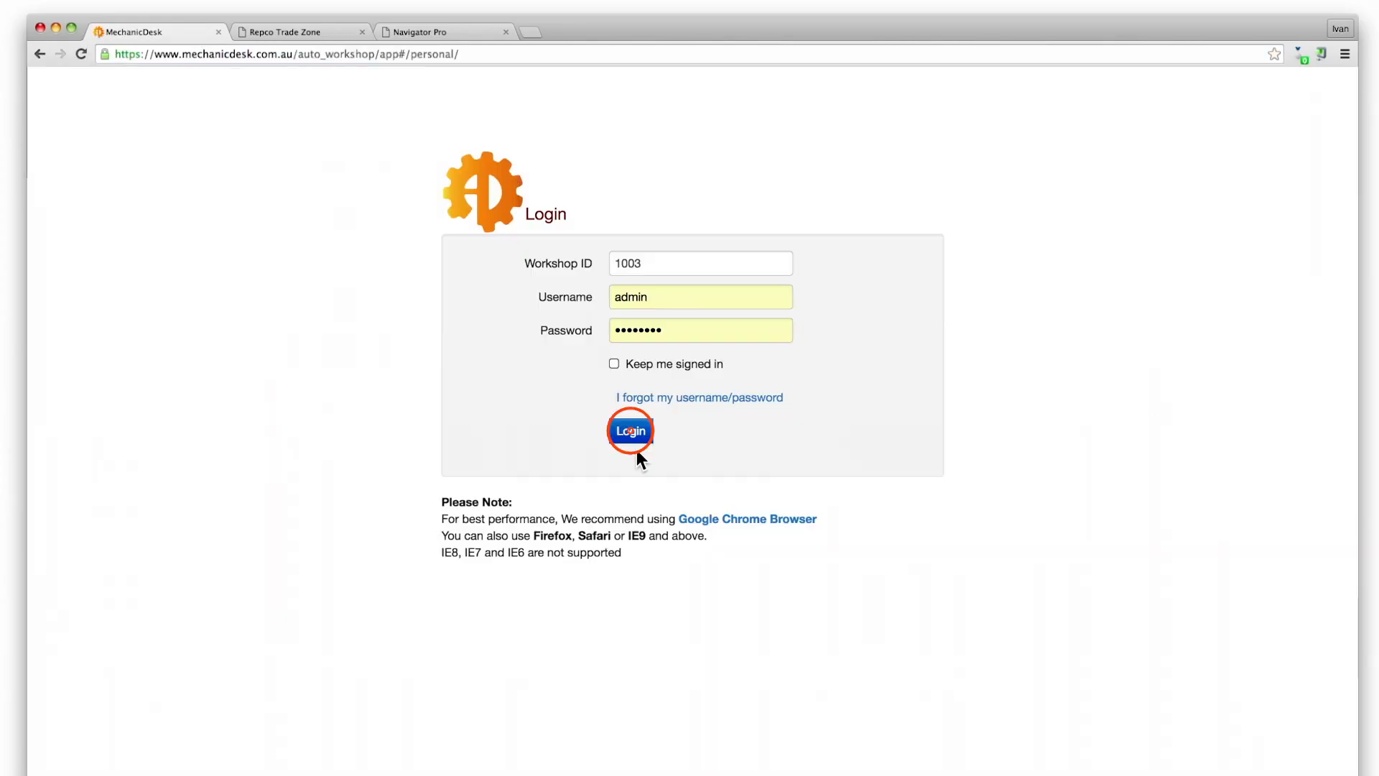
click(632, 433)
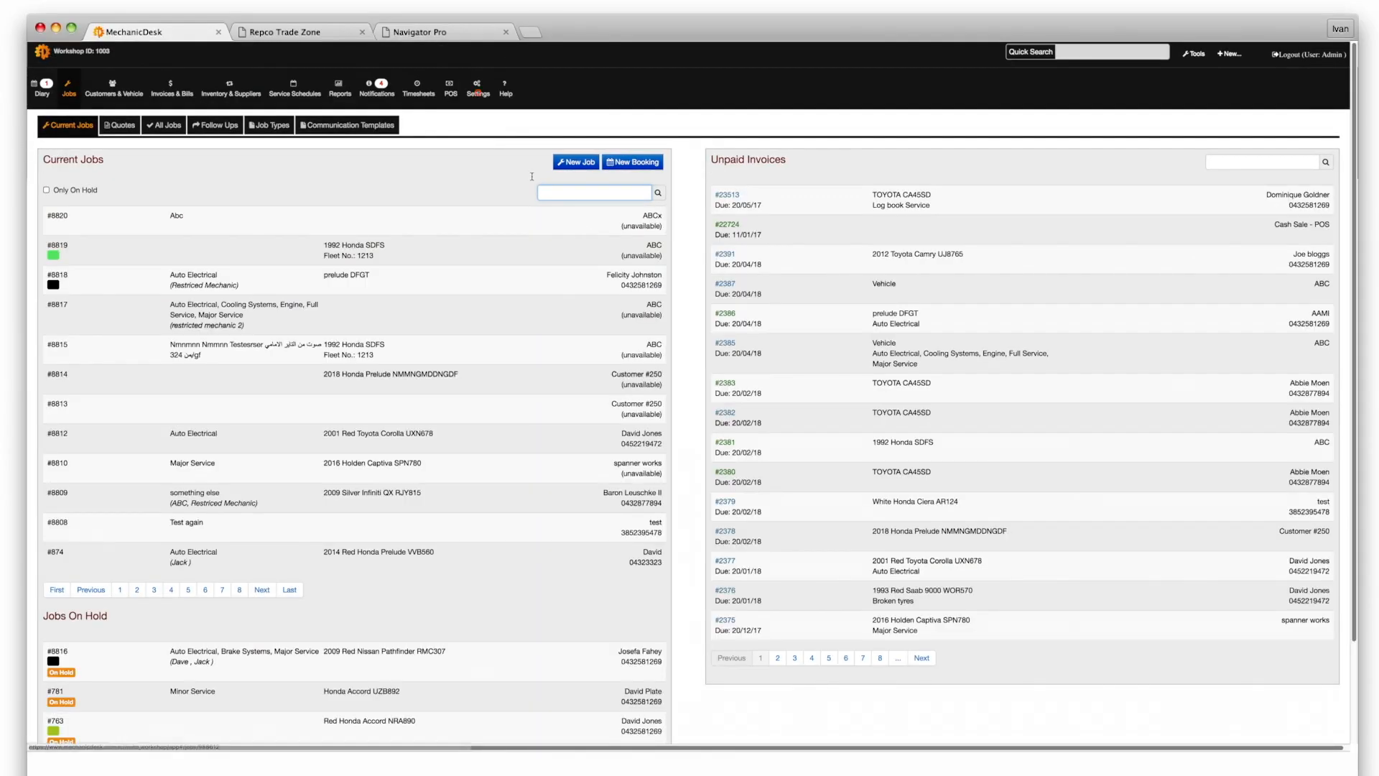
click(475, 89)
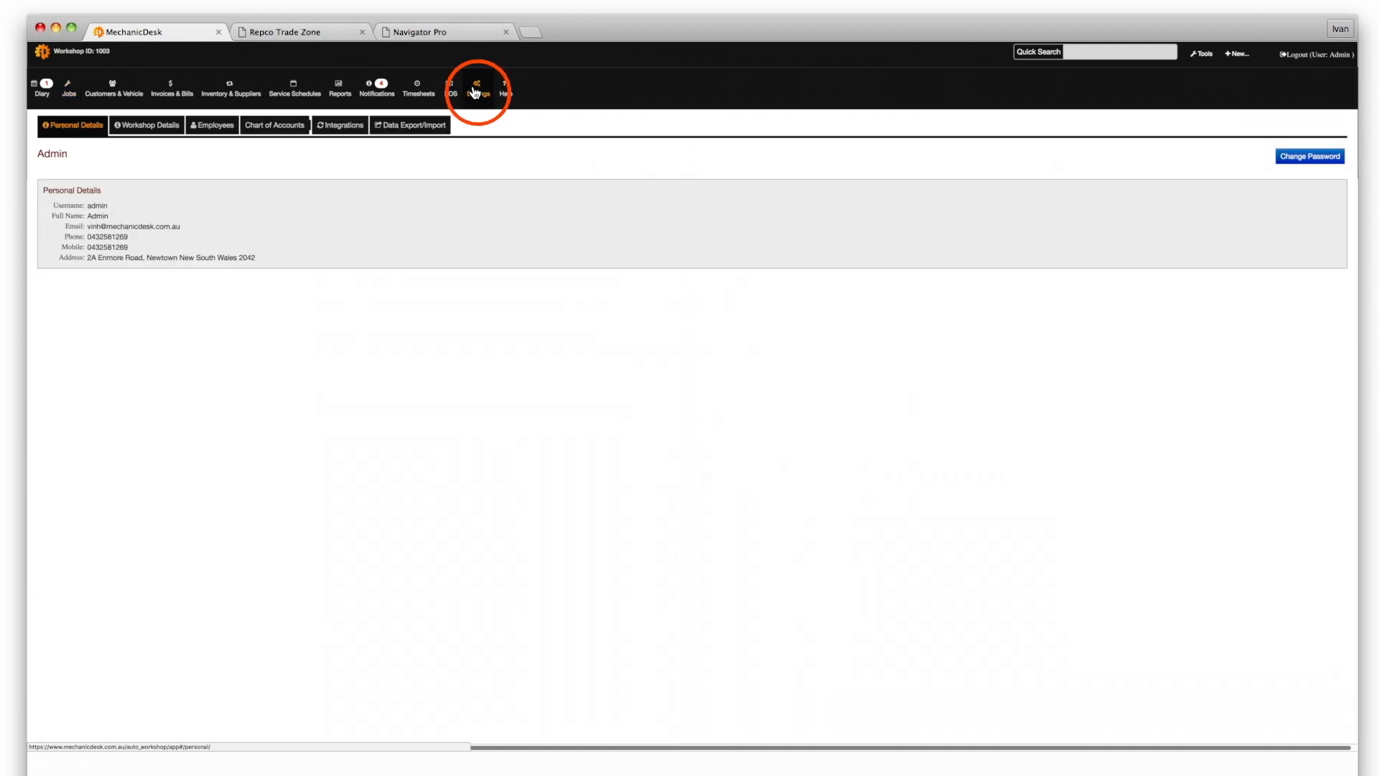
click(343, 127)
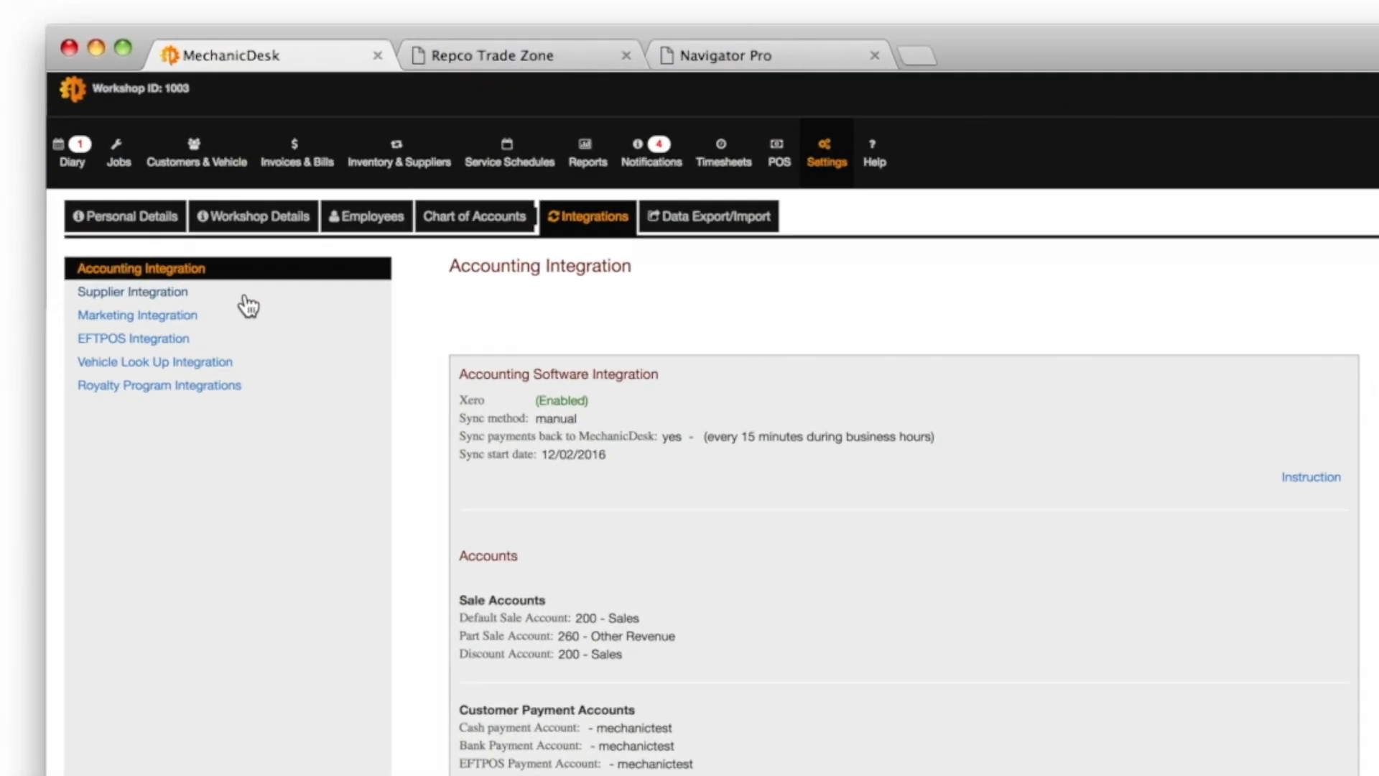
click(171, 296)
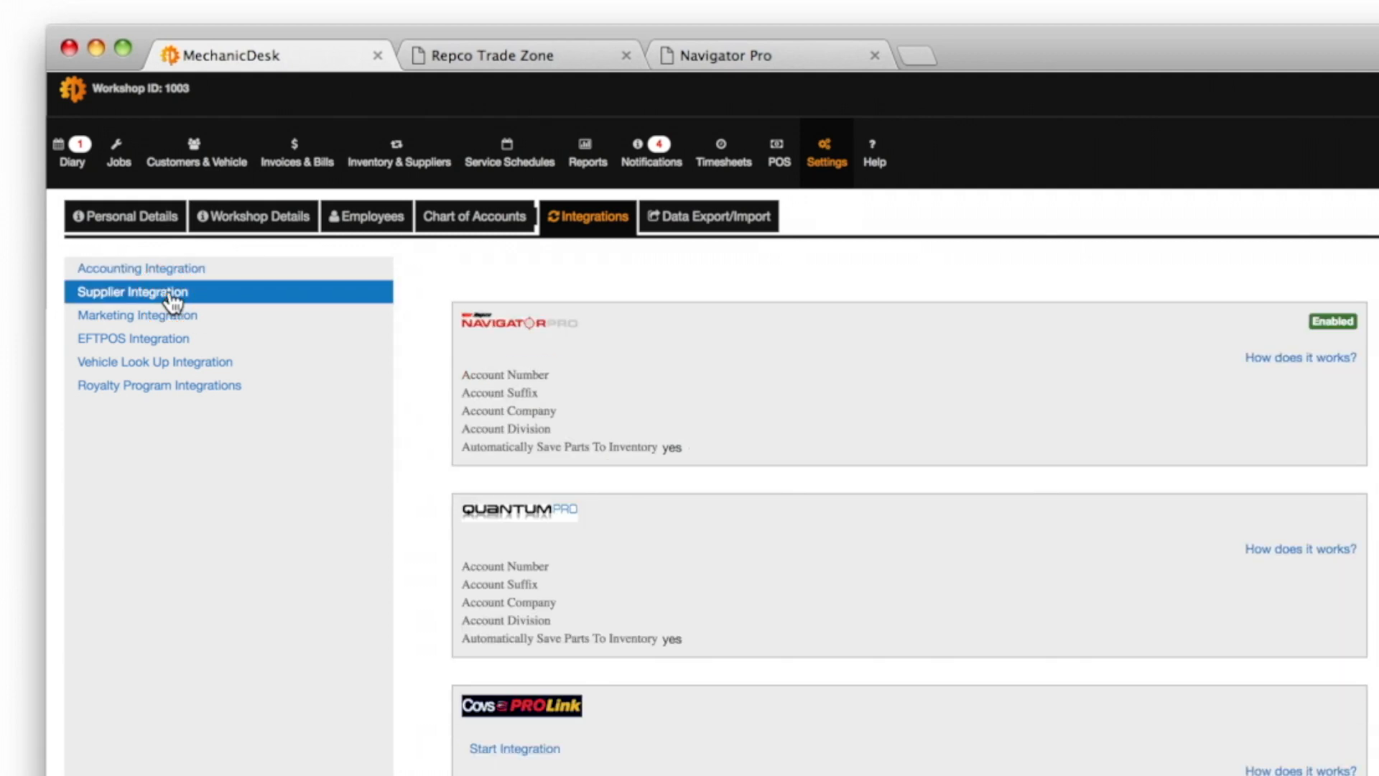
Enter the Navigator Pro account number, then launch Add Parts From Repco
click(514, 375)
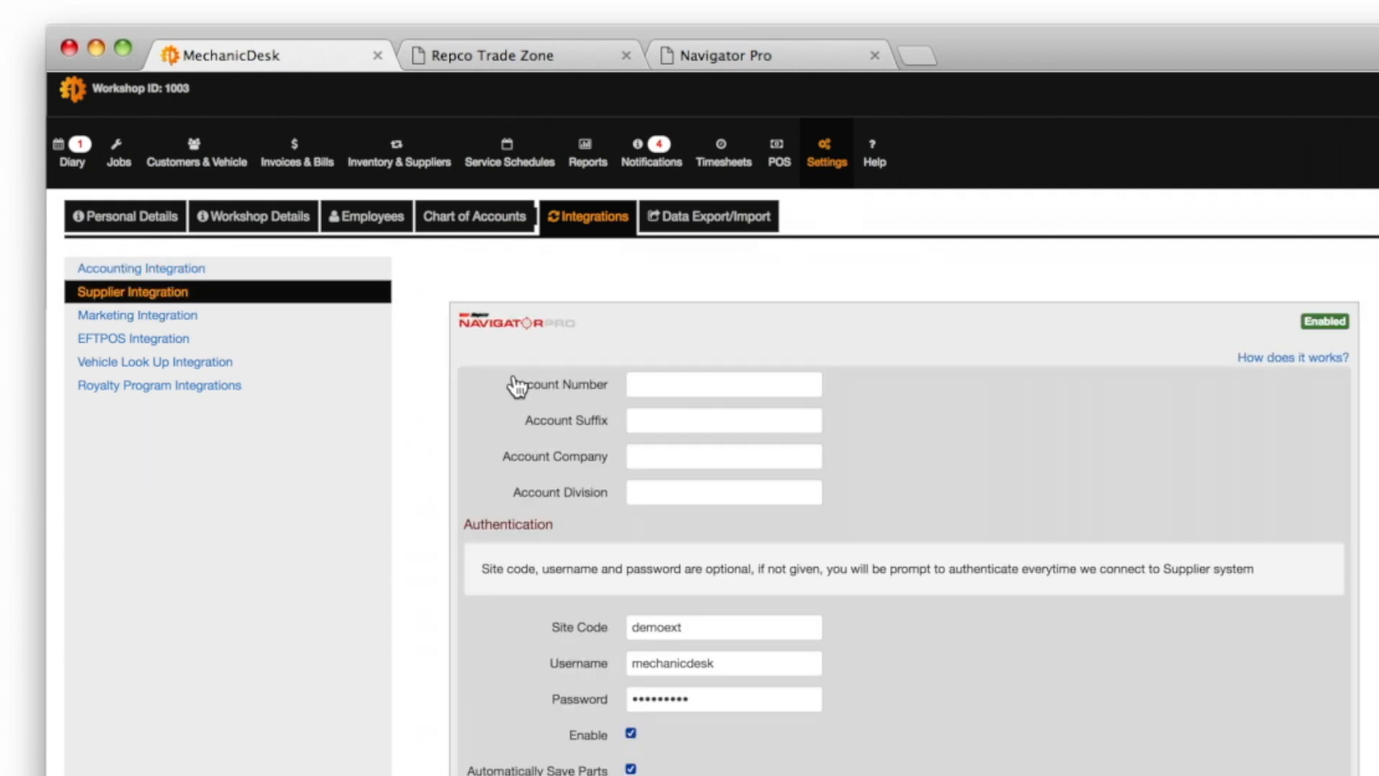
click(641, 382)
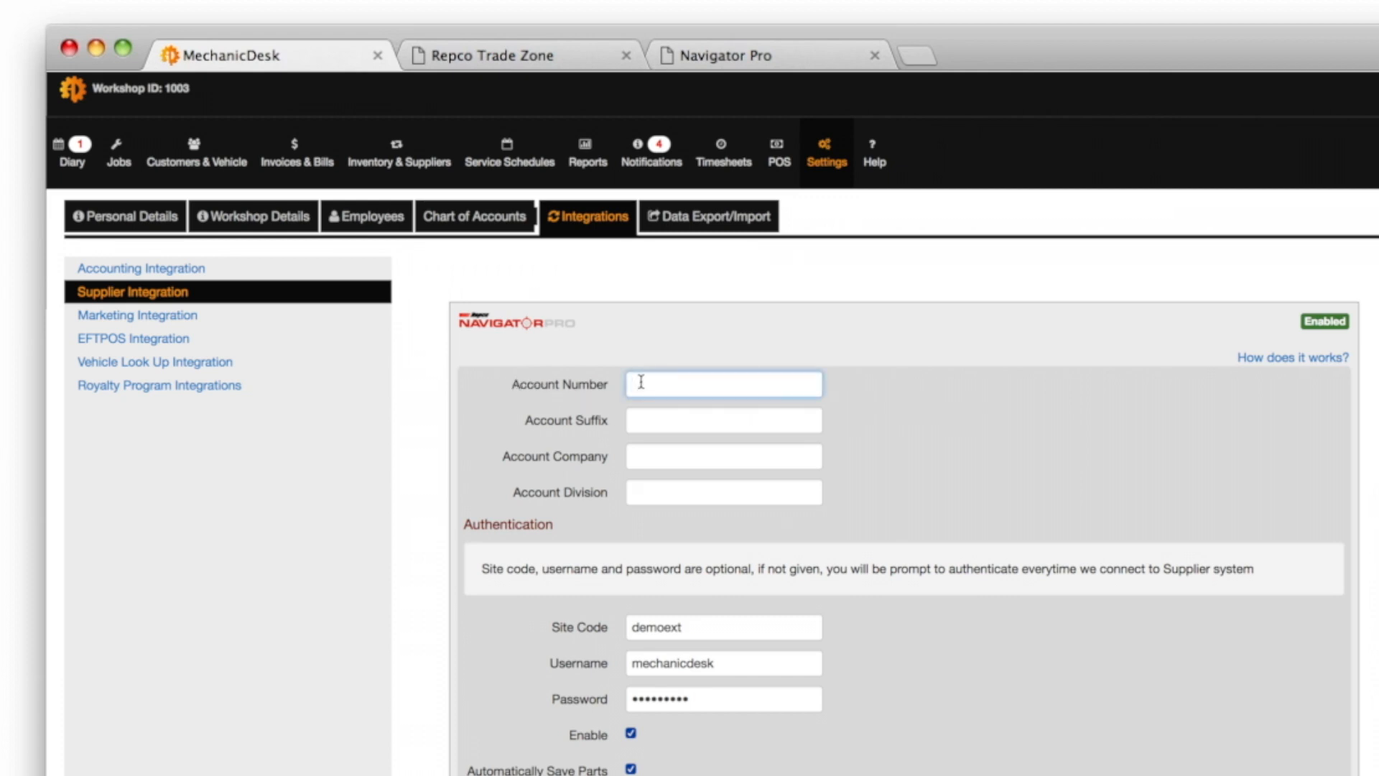
text(1234567)
key(Tab)
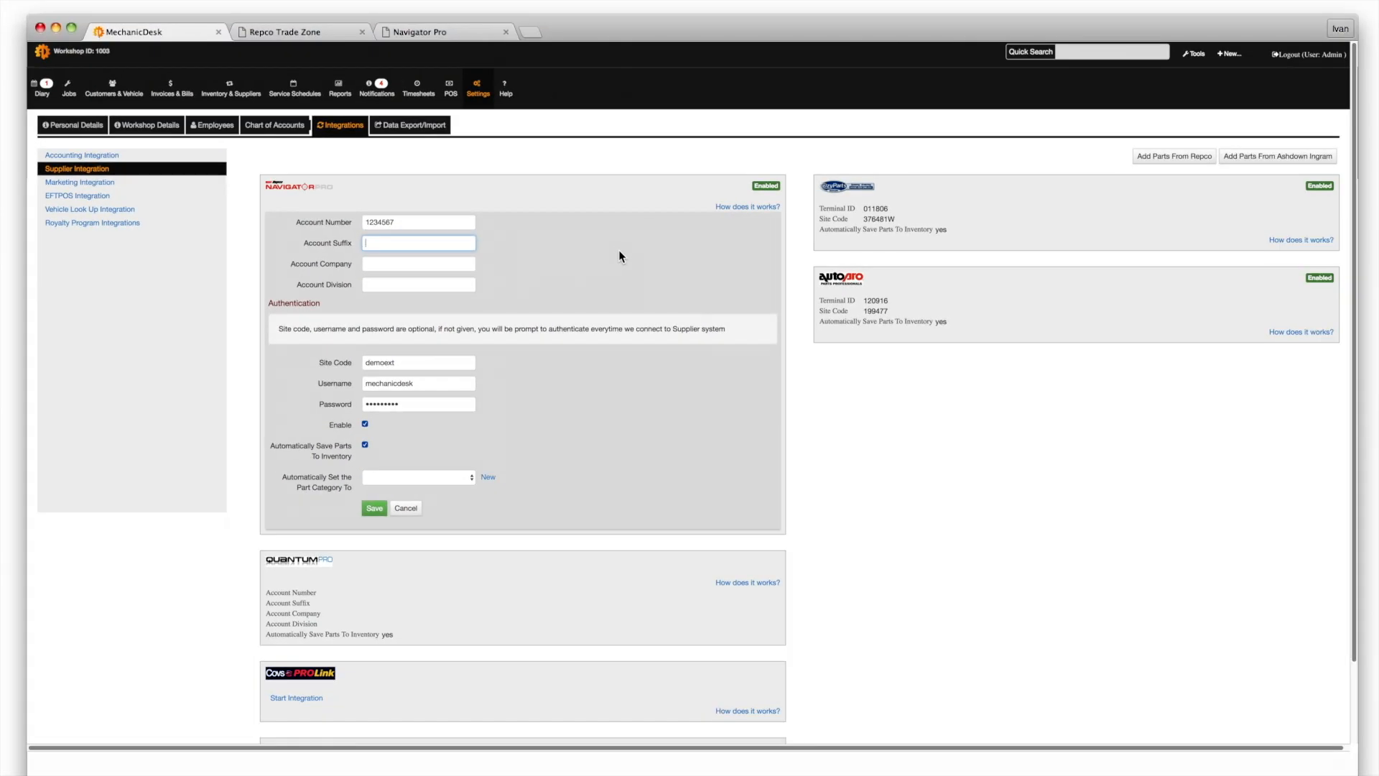
click(1160, 158)
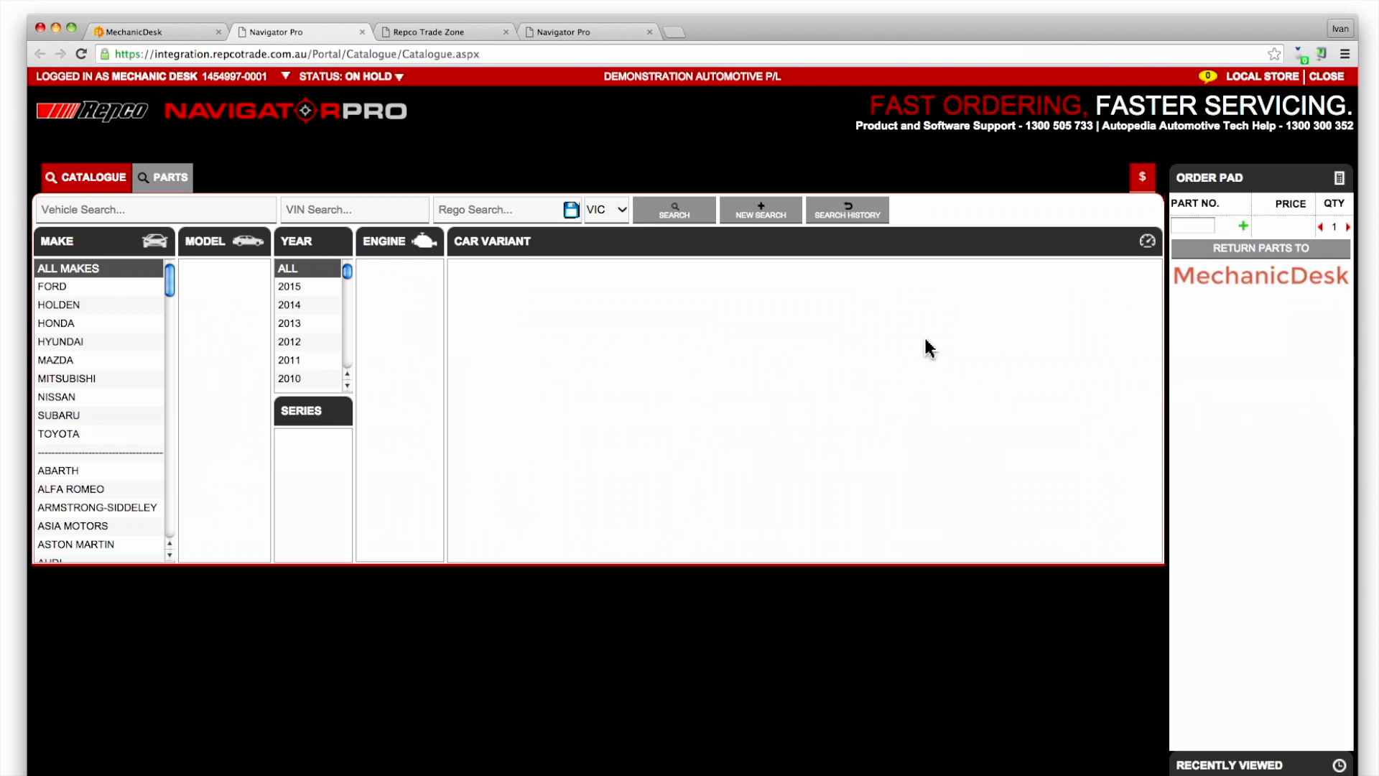
Browse the Navigator Pro parts catalogue to Parts › Drive Belts › V
click(171, 184)
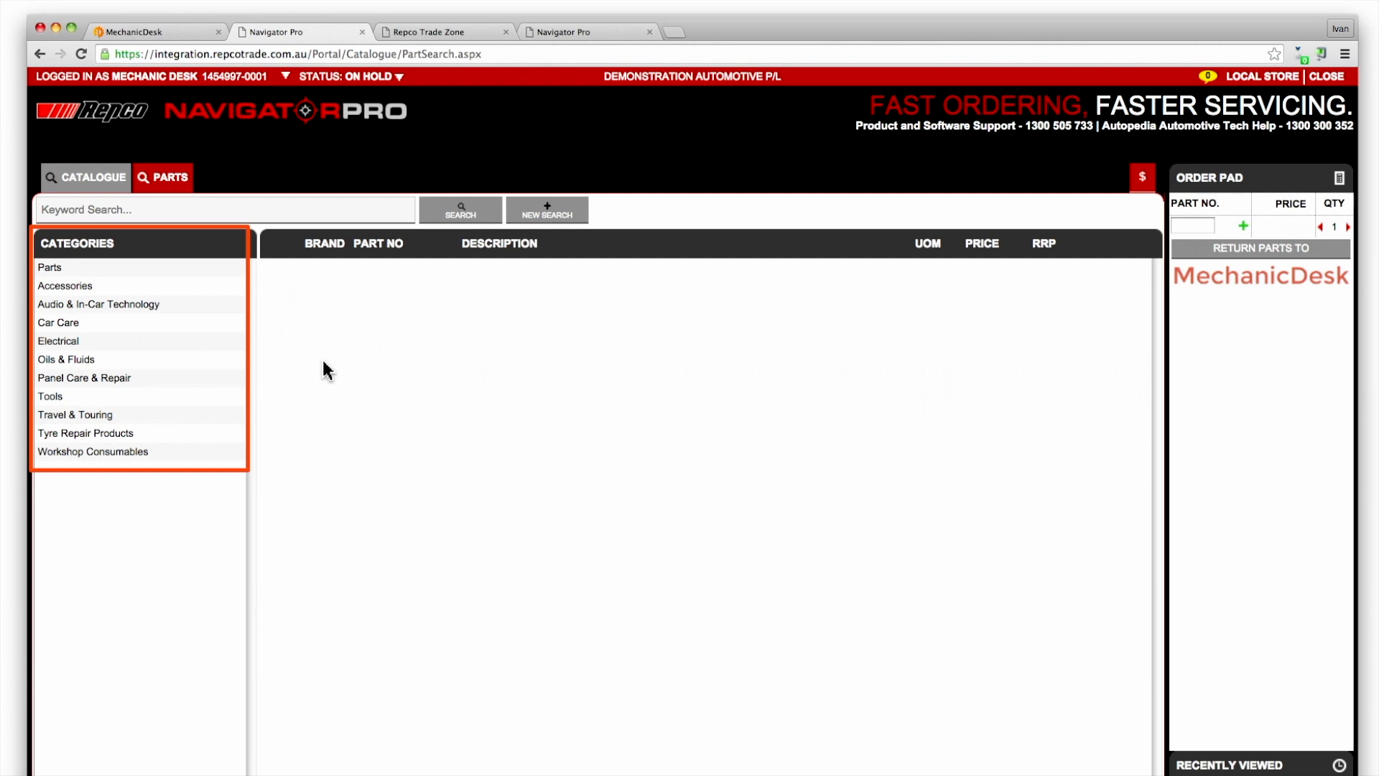
click(48, 269)
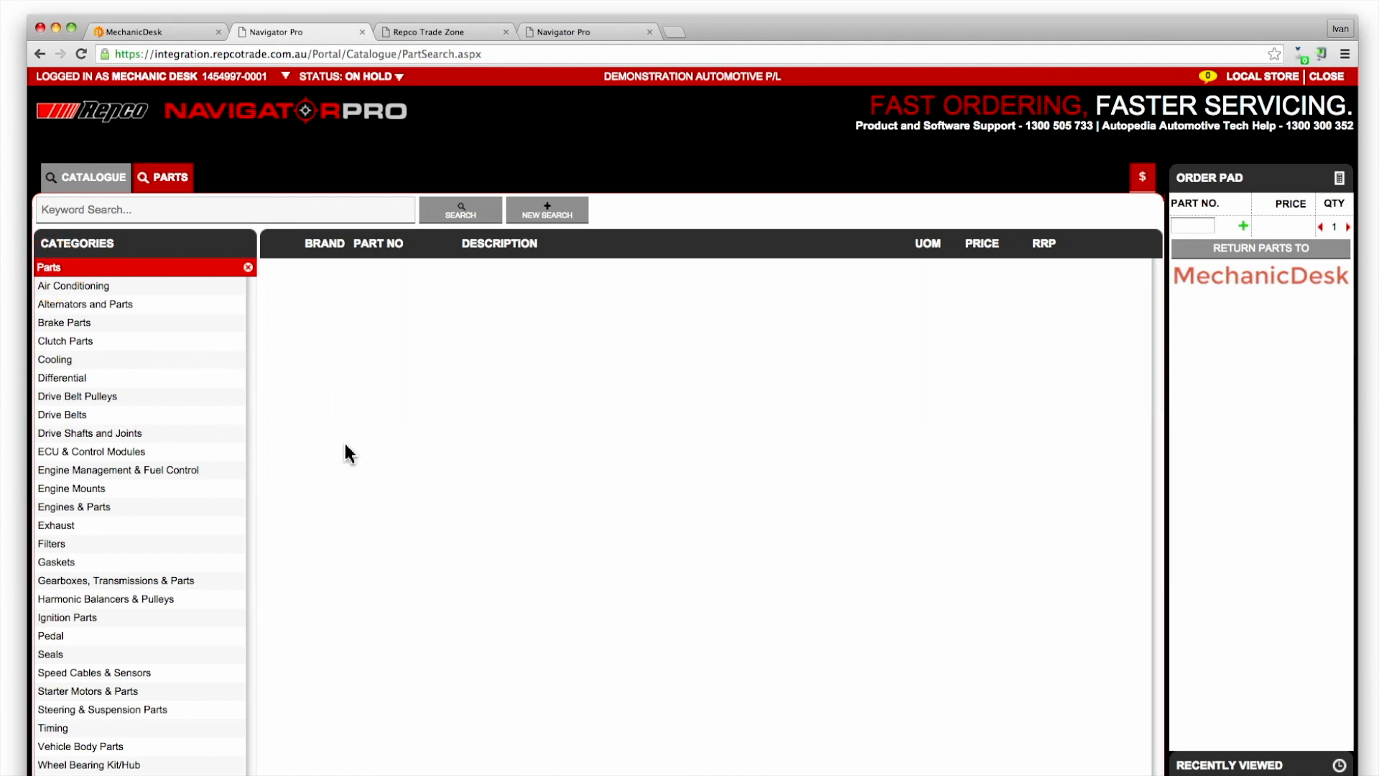
click(71, 416)
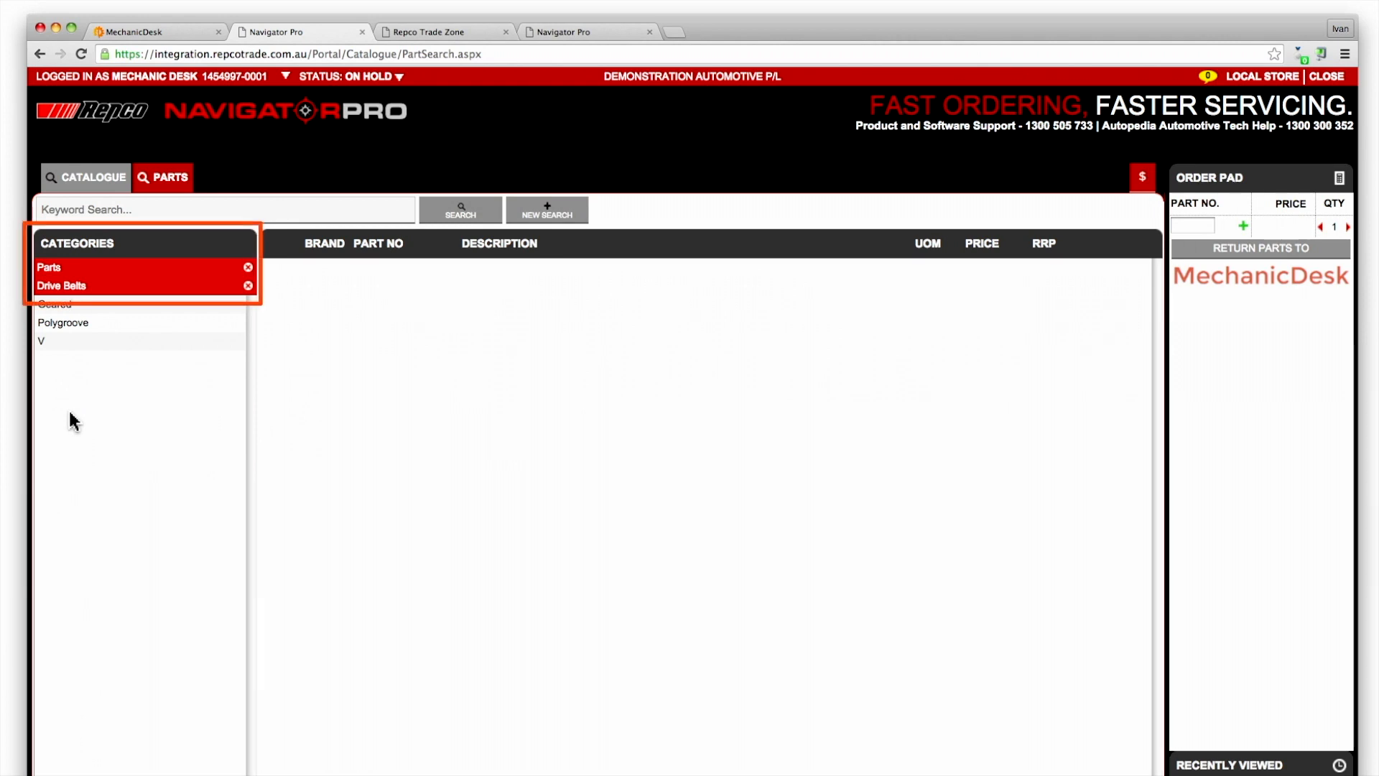
click(79, 345)
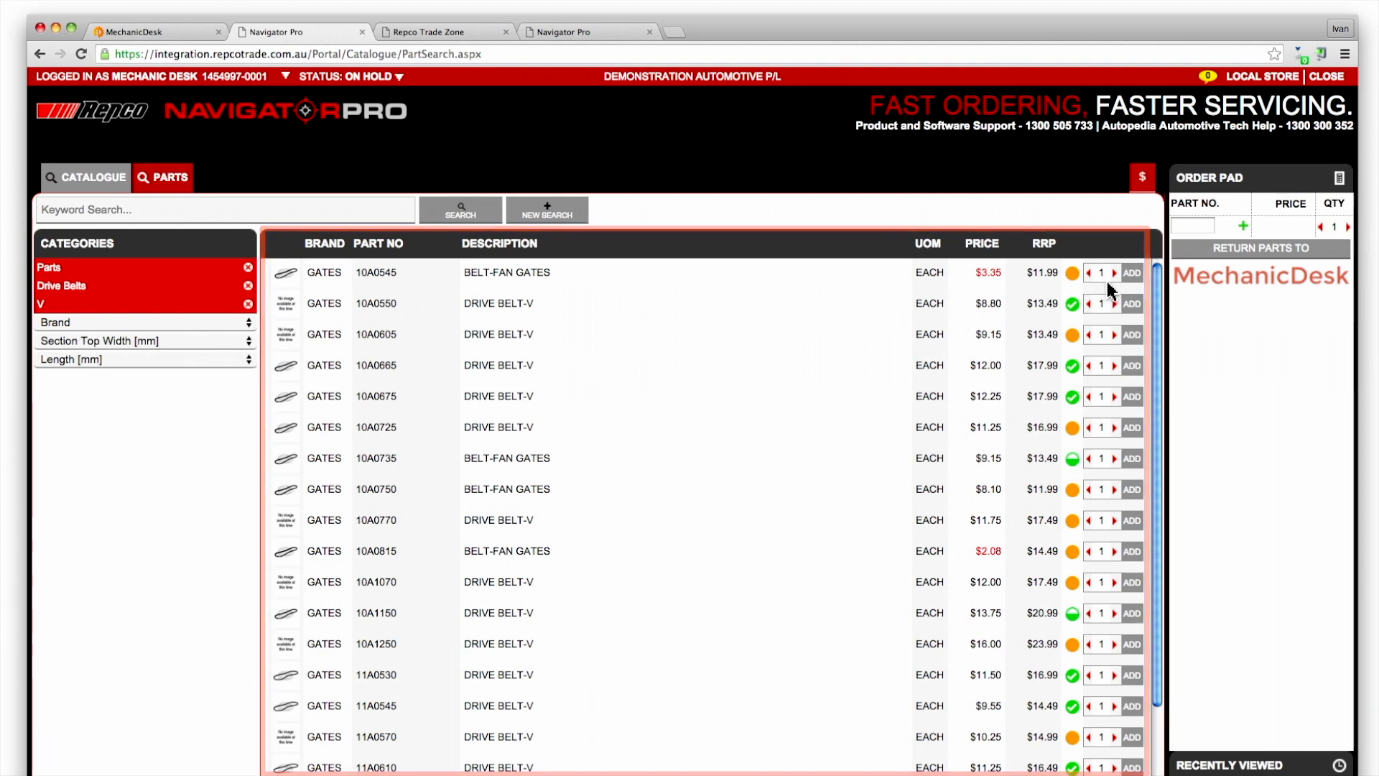
Order one Gates 10A0545 and two 10A0550 belts and return them to MechanicDesk
click(1132, 274)
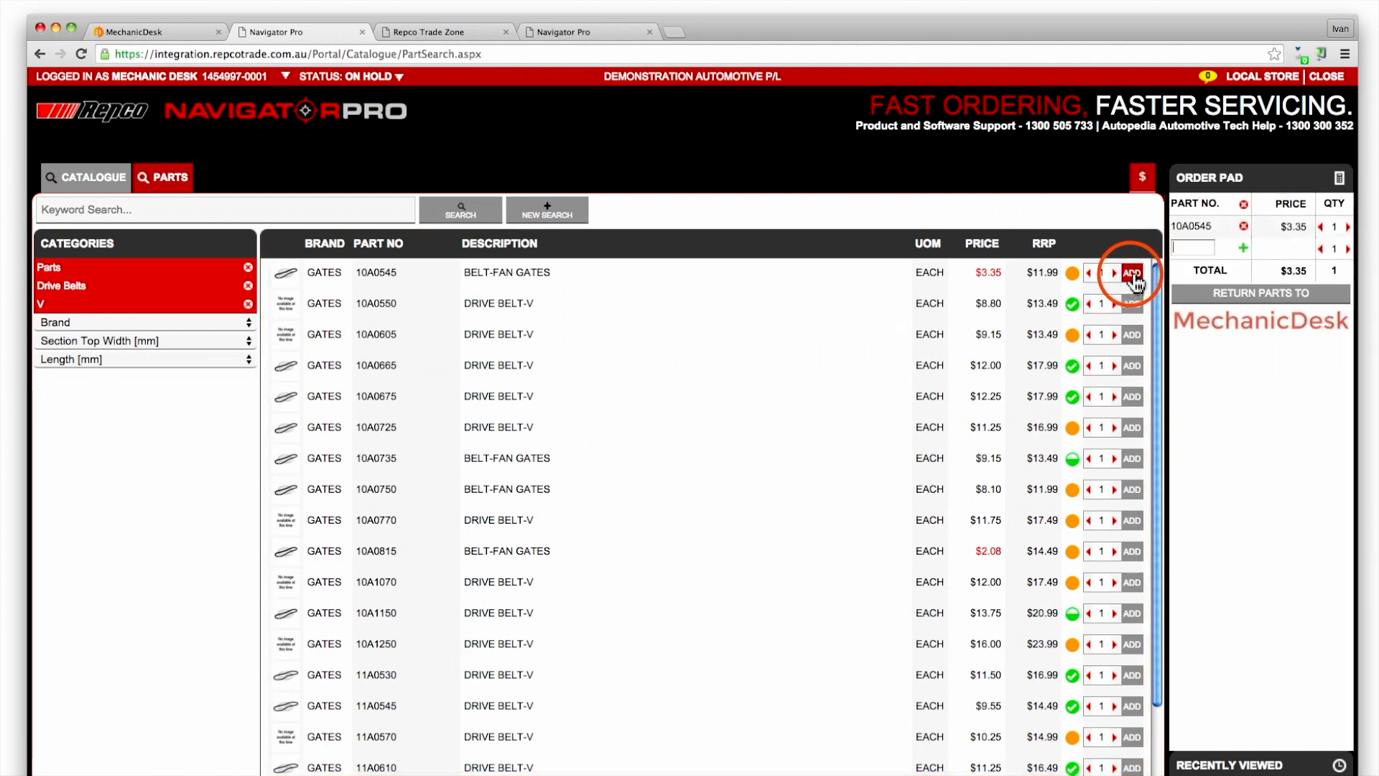
click(1133, 305)
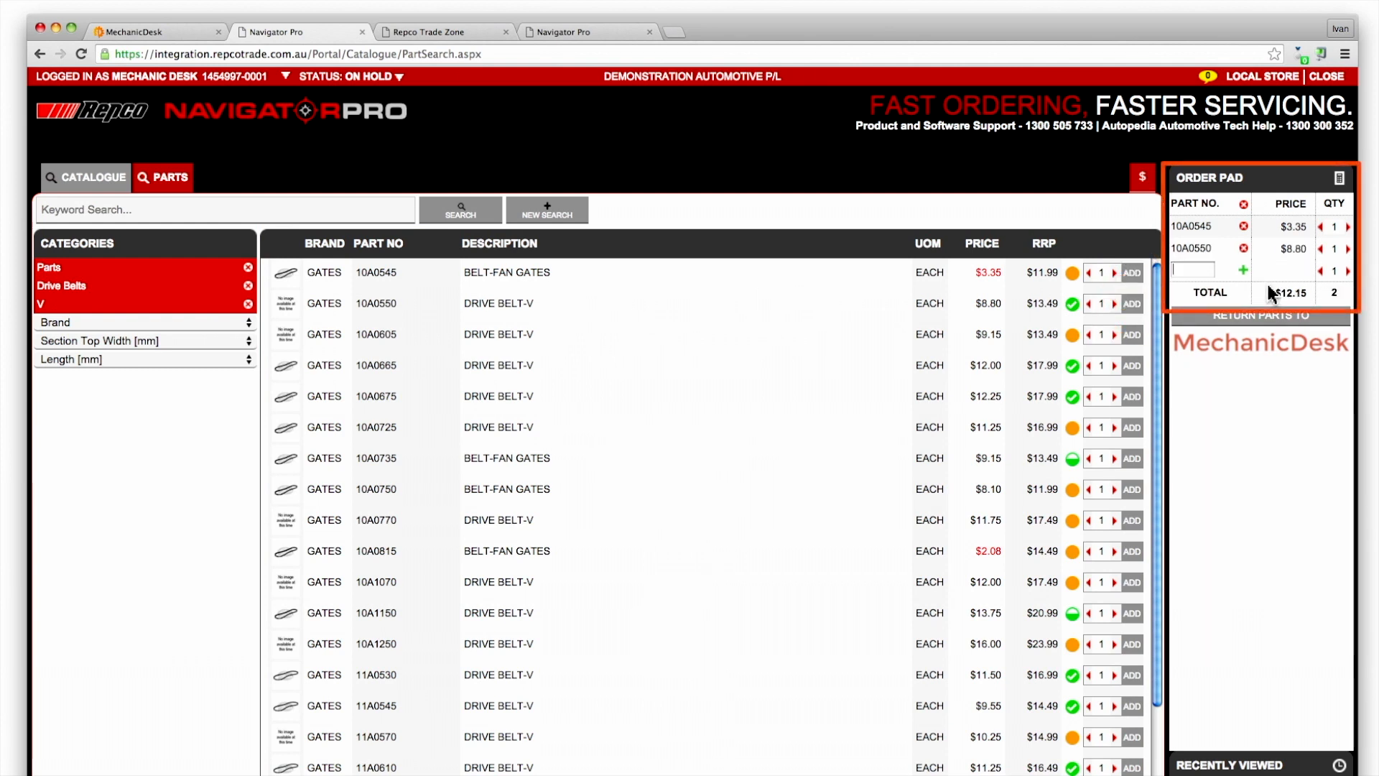
click(1348, 249)
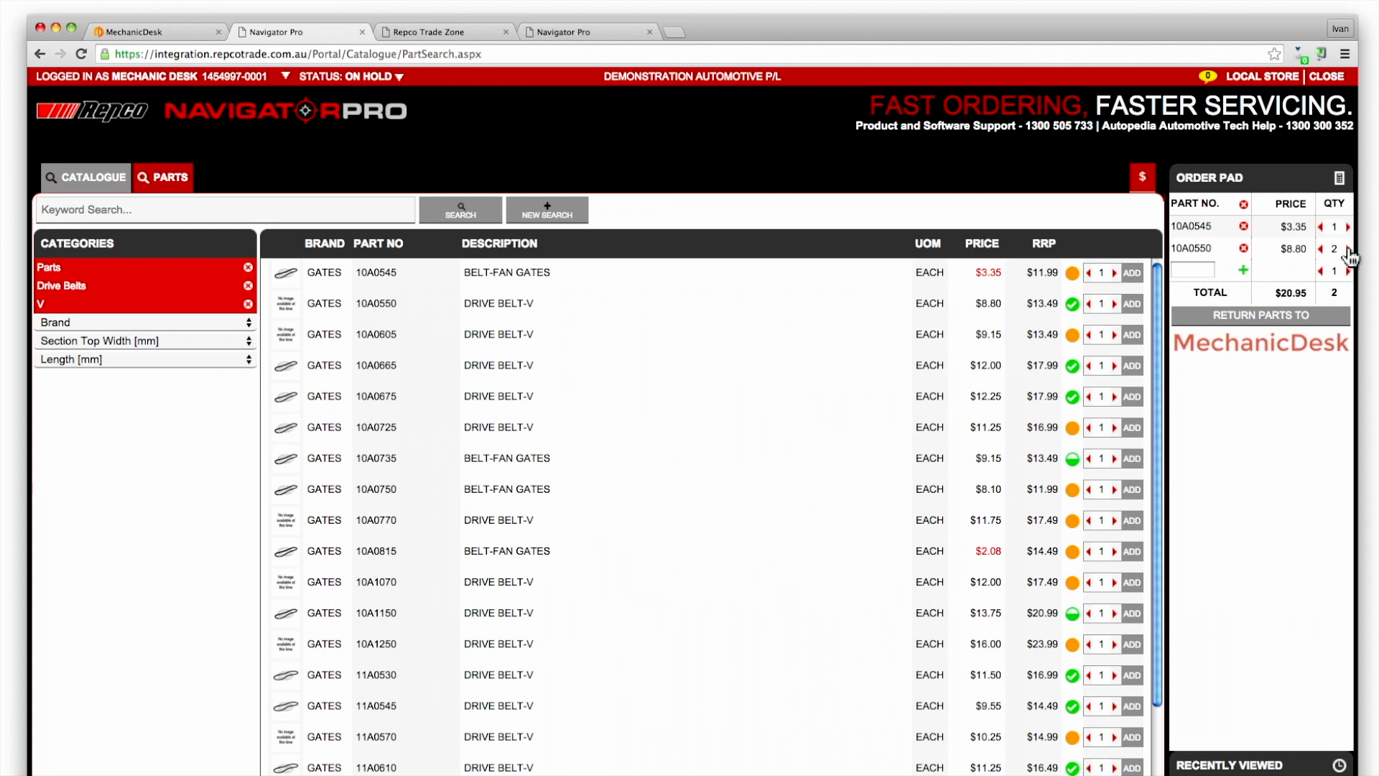
click(1259, 321)
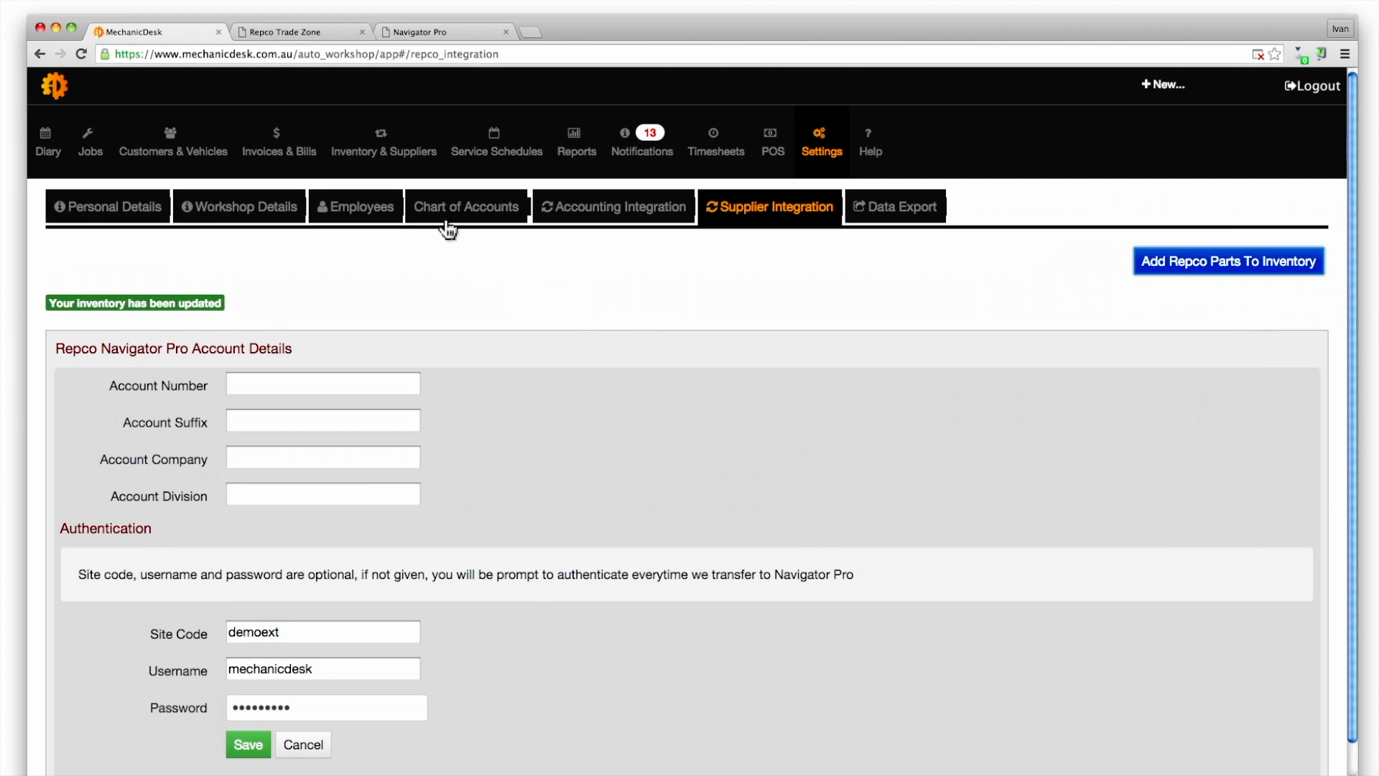
Find and open the new Gates DRIVE BELT-V item in the inventory stock list
click(383, 145)
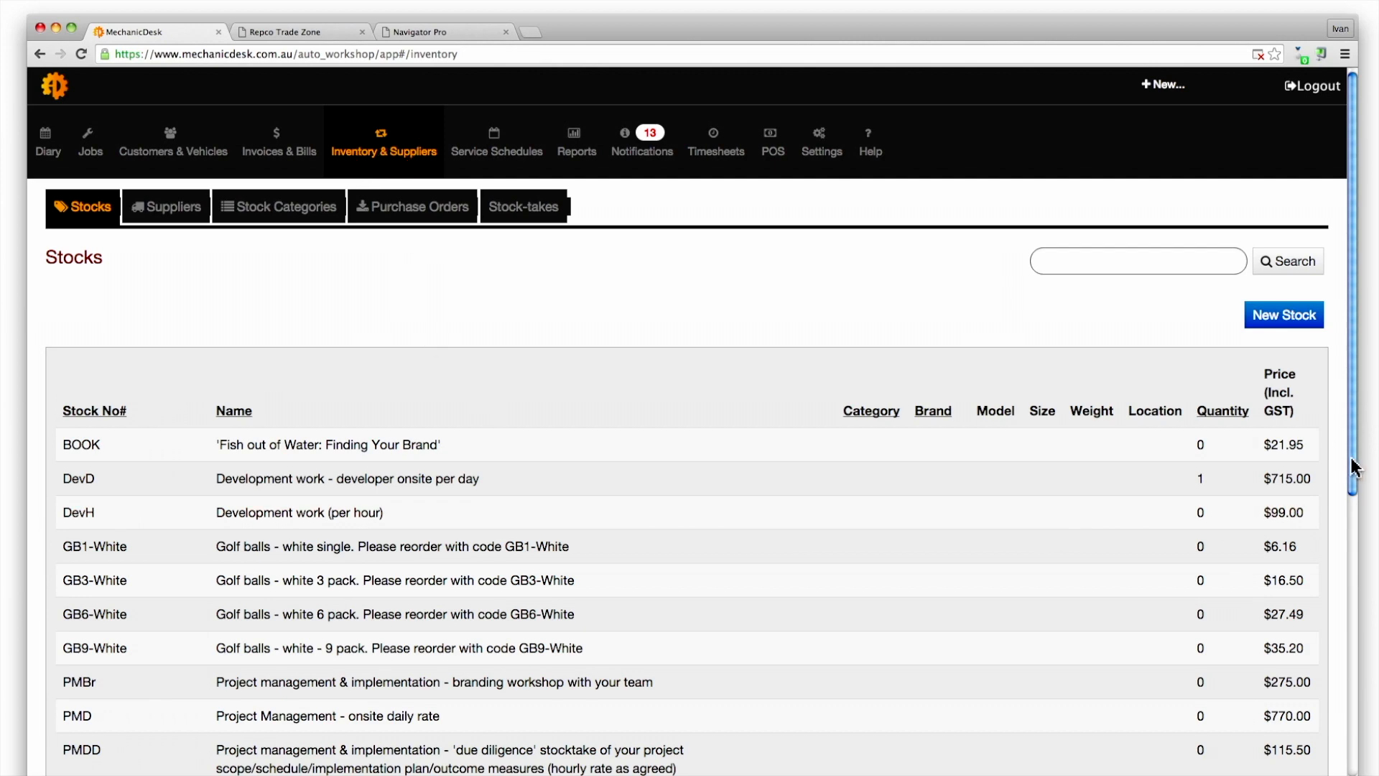
drag(1356, 467, 1353, 700)
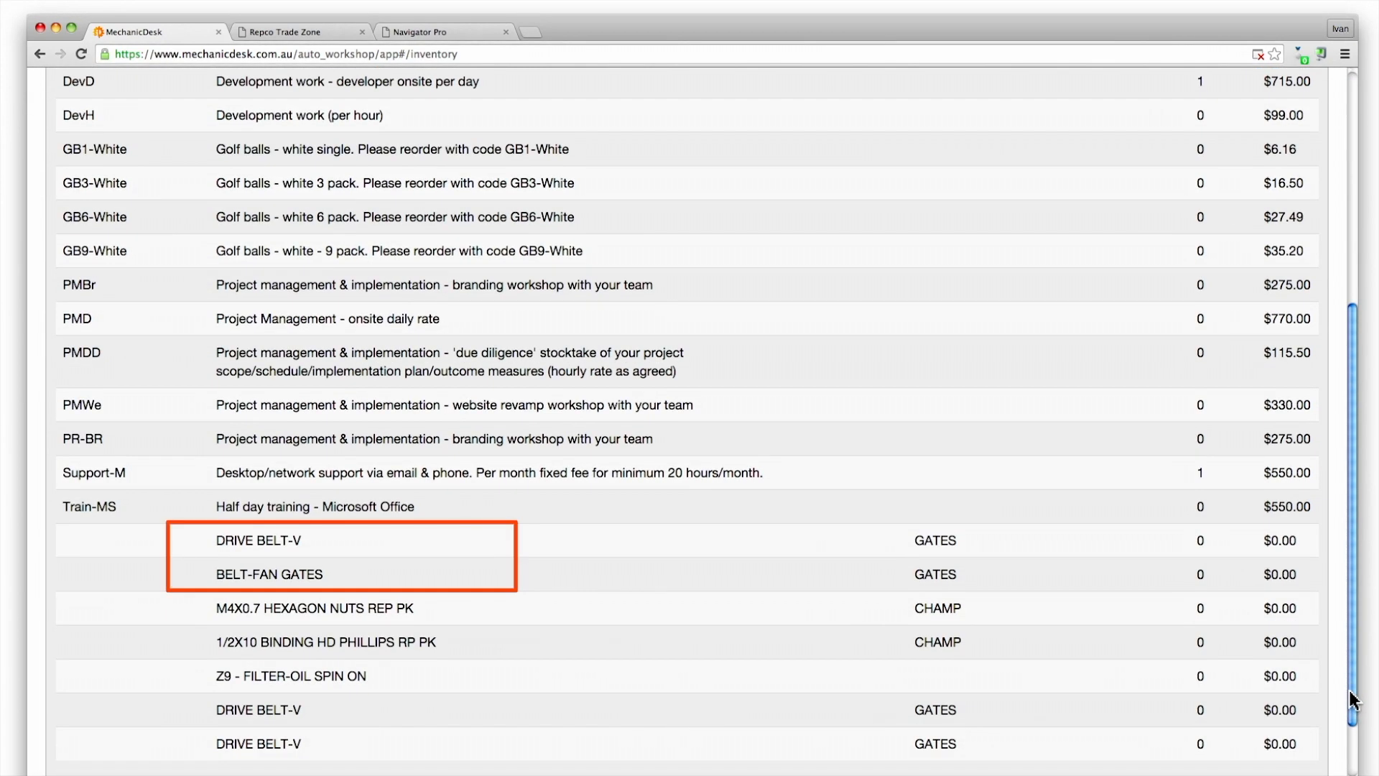
click(933, 544)
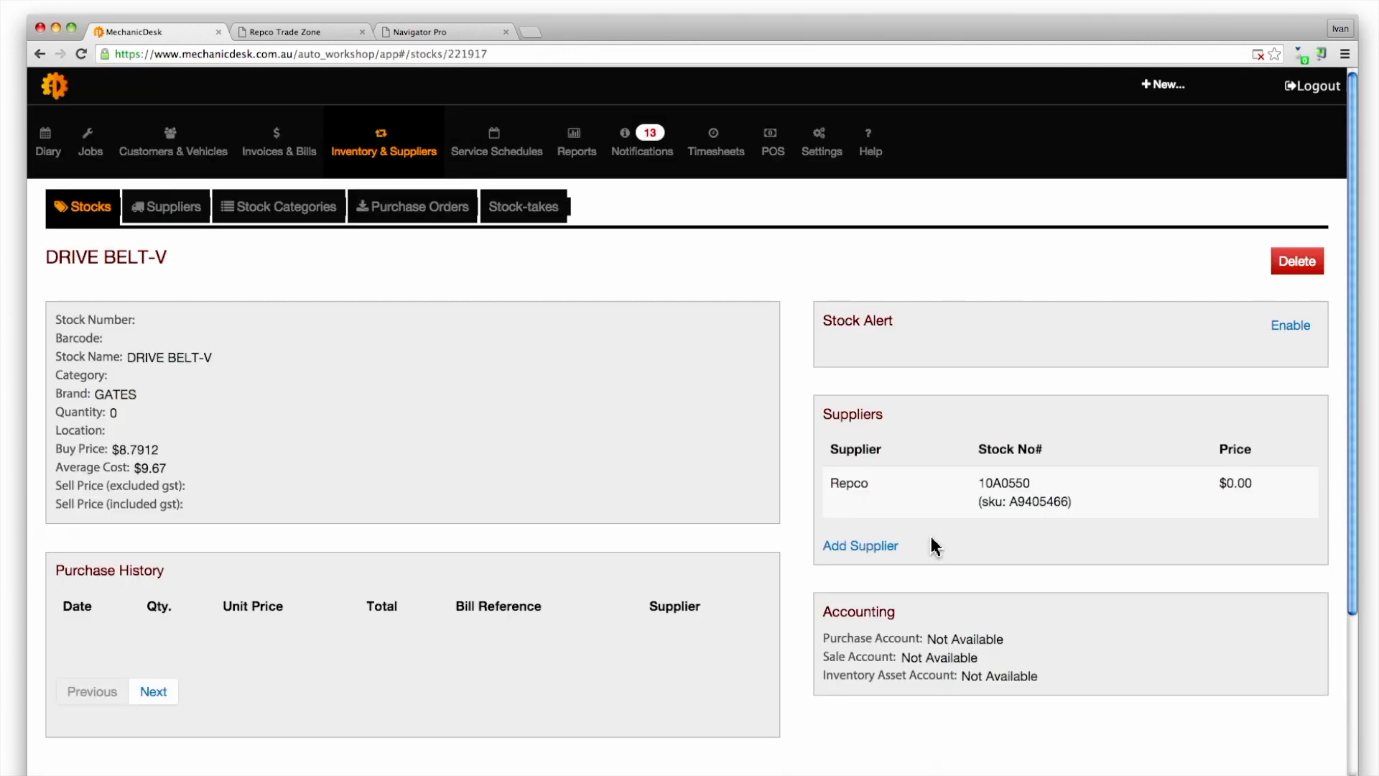
Check its details (Repco stock number 10A0550, buy price $8.7912) and cancel without saving
click(554, 455)
drag(1356, 388, 1332, 552)
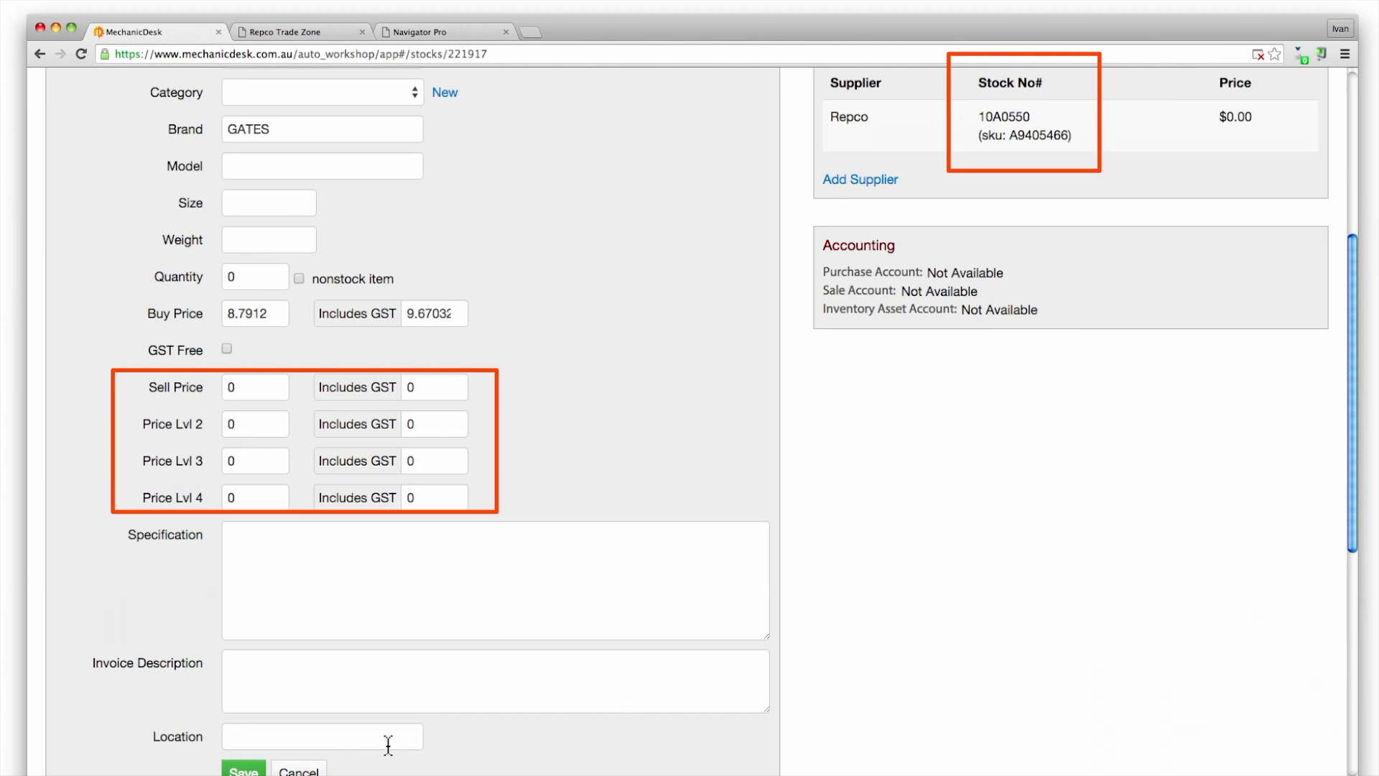
click(299, 772)
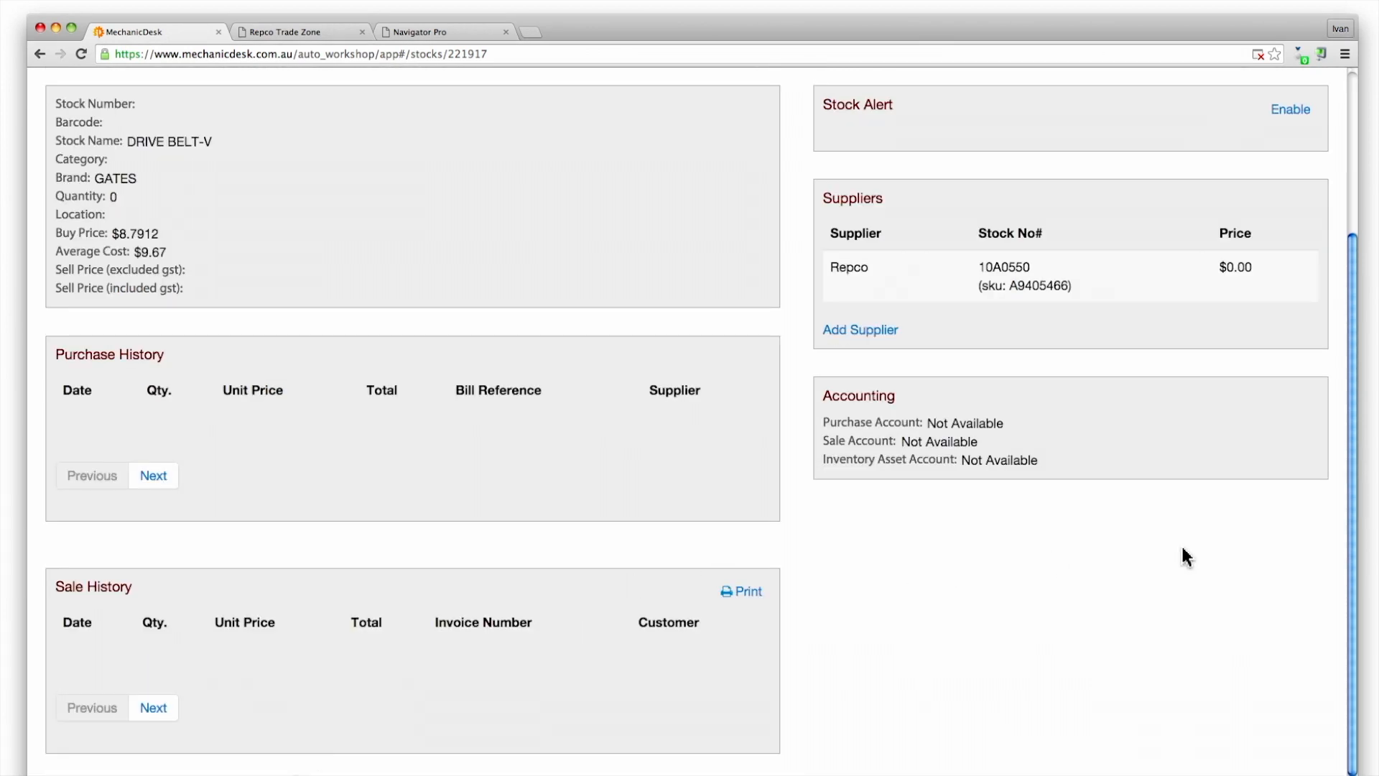
drag(1353, 549, 1353, 325)
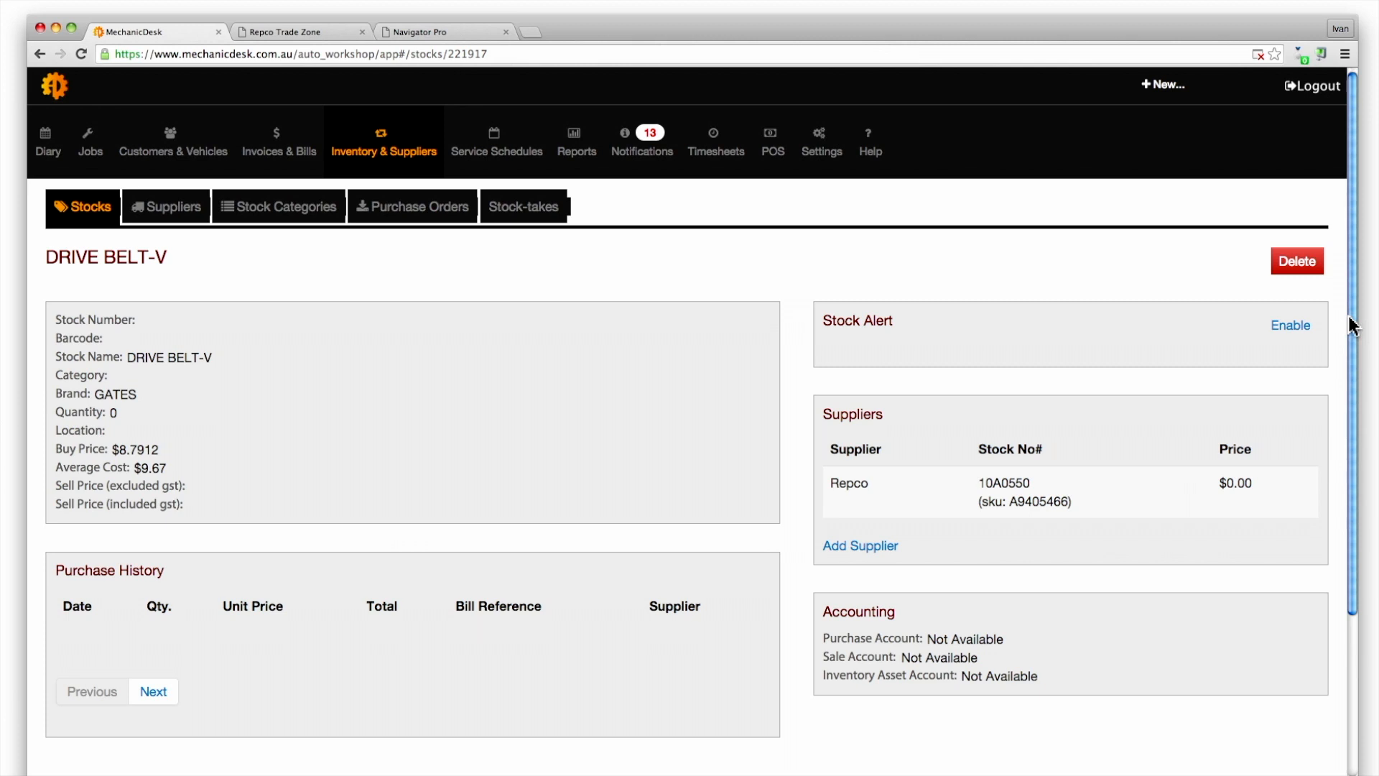
click(1162, 86)
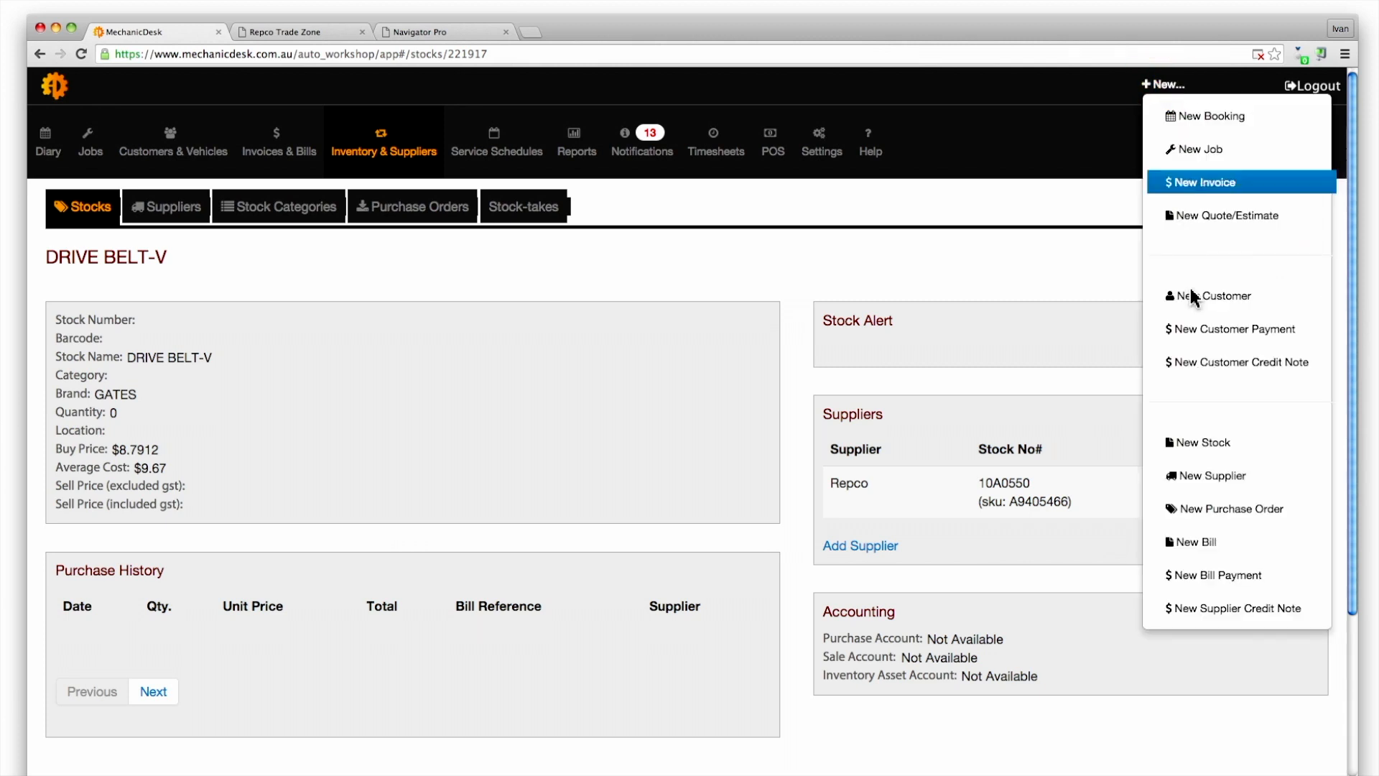
Create a new purchase order for supplier Repco with due date 23/12/2015
click(1220, 516)
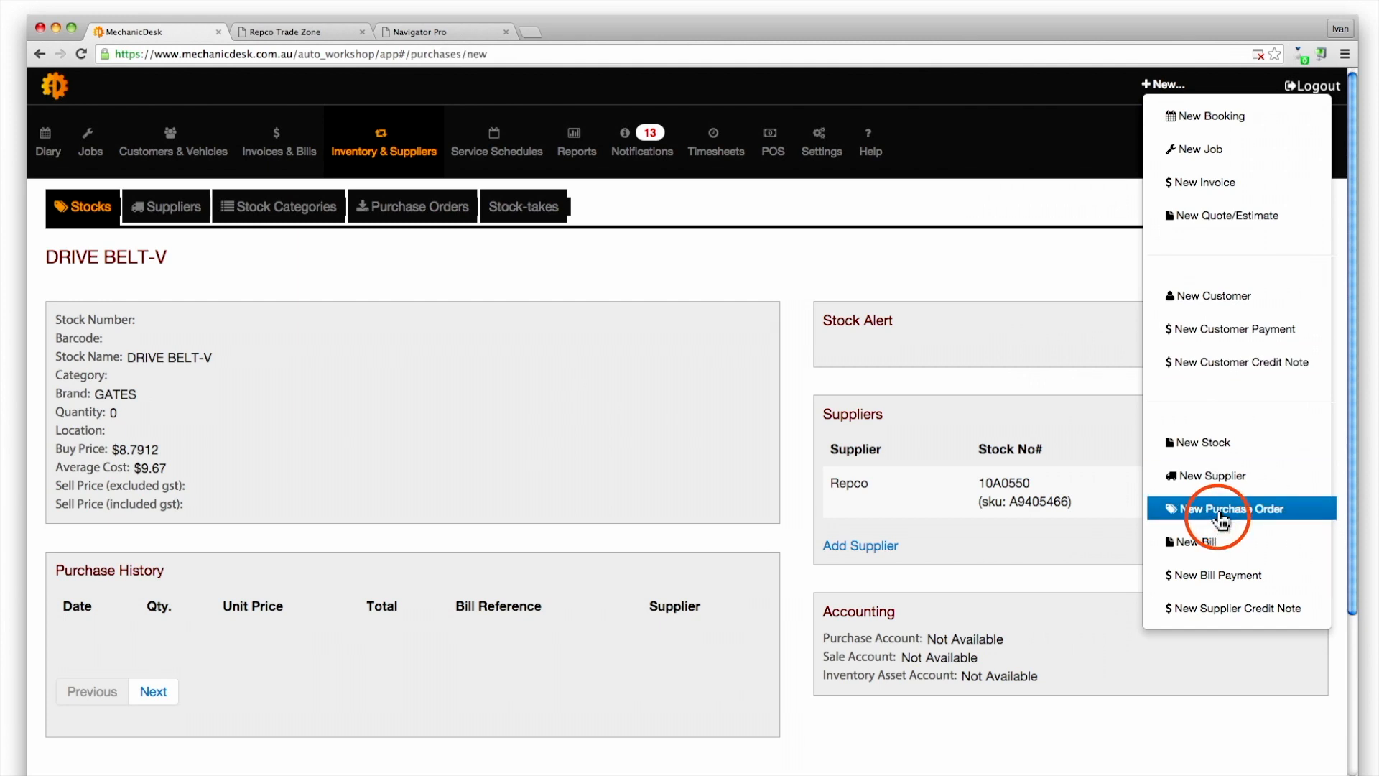
click(314, 324)
text(Repco)
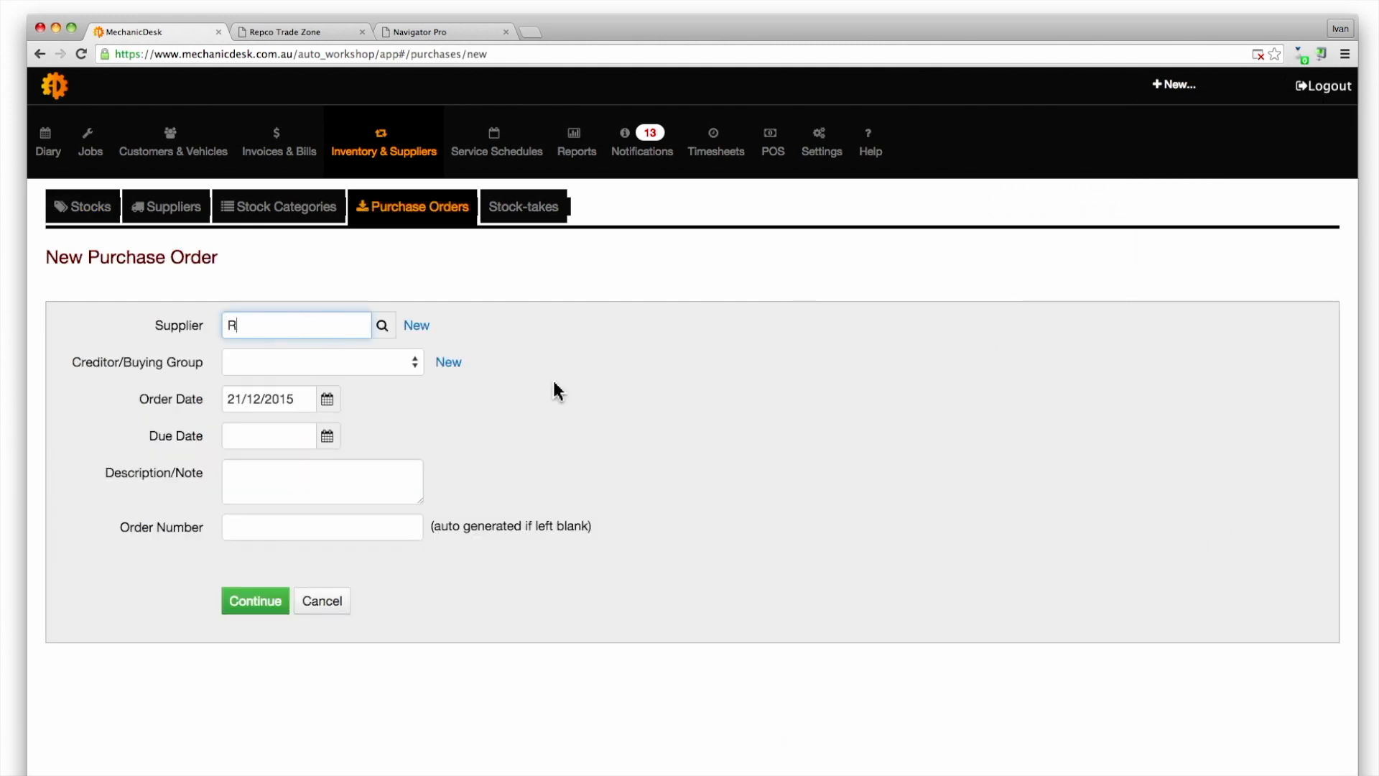
click(321, 355)
click(299, 434)
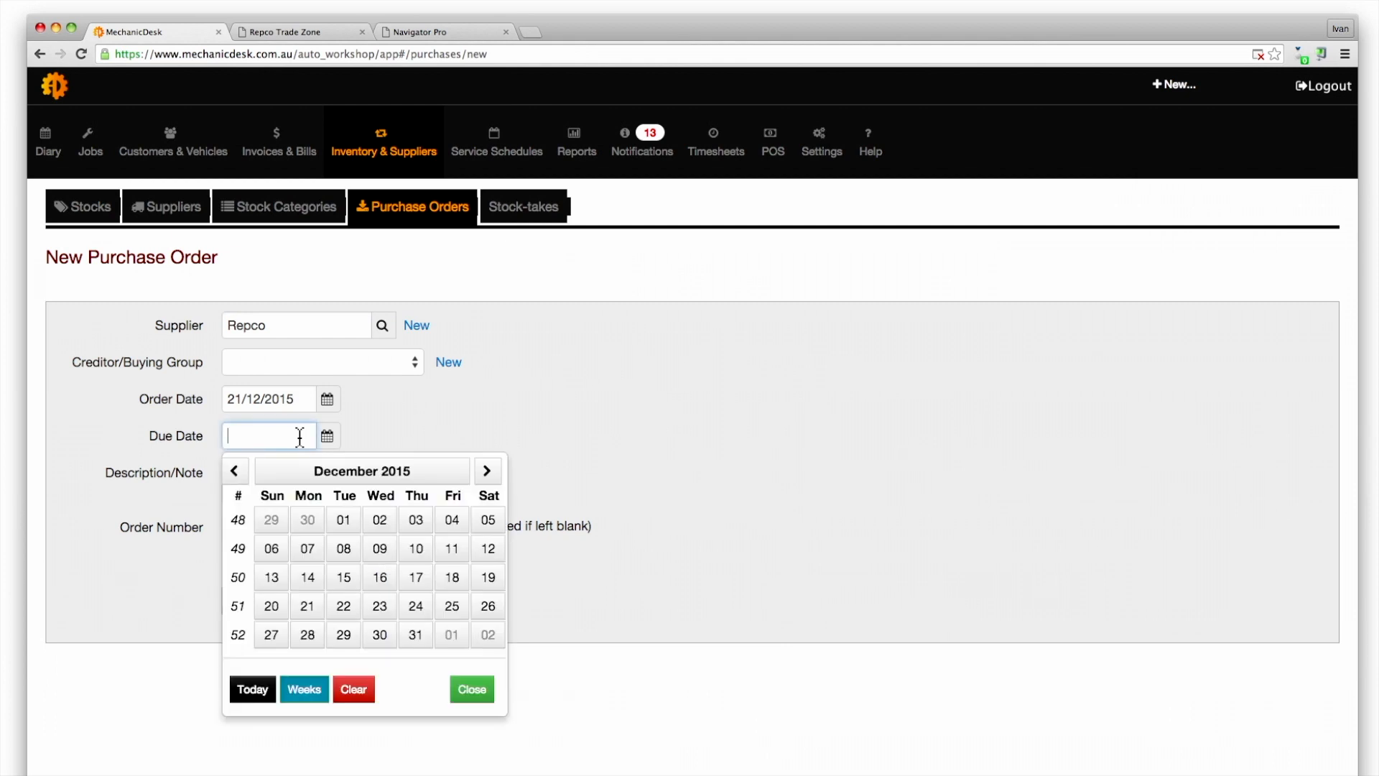
click(380, 606)
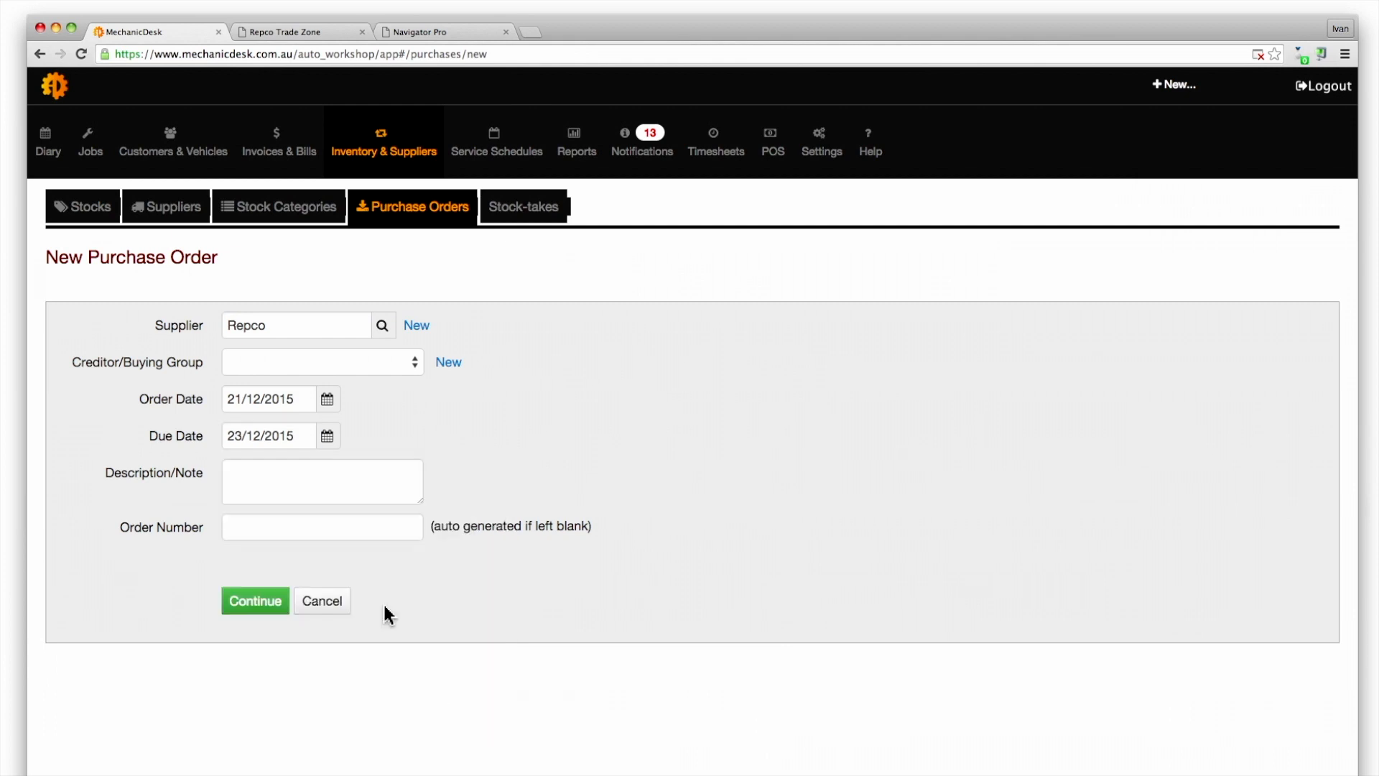
click(255, 603)
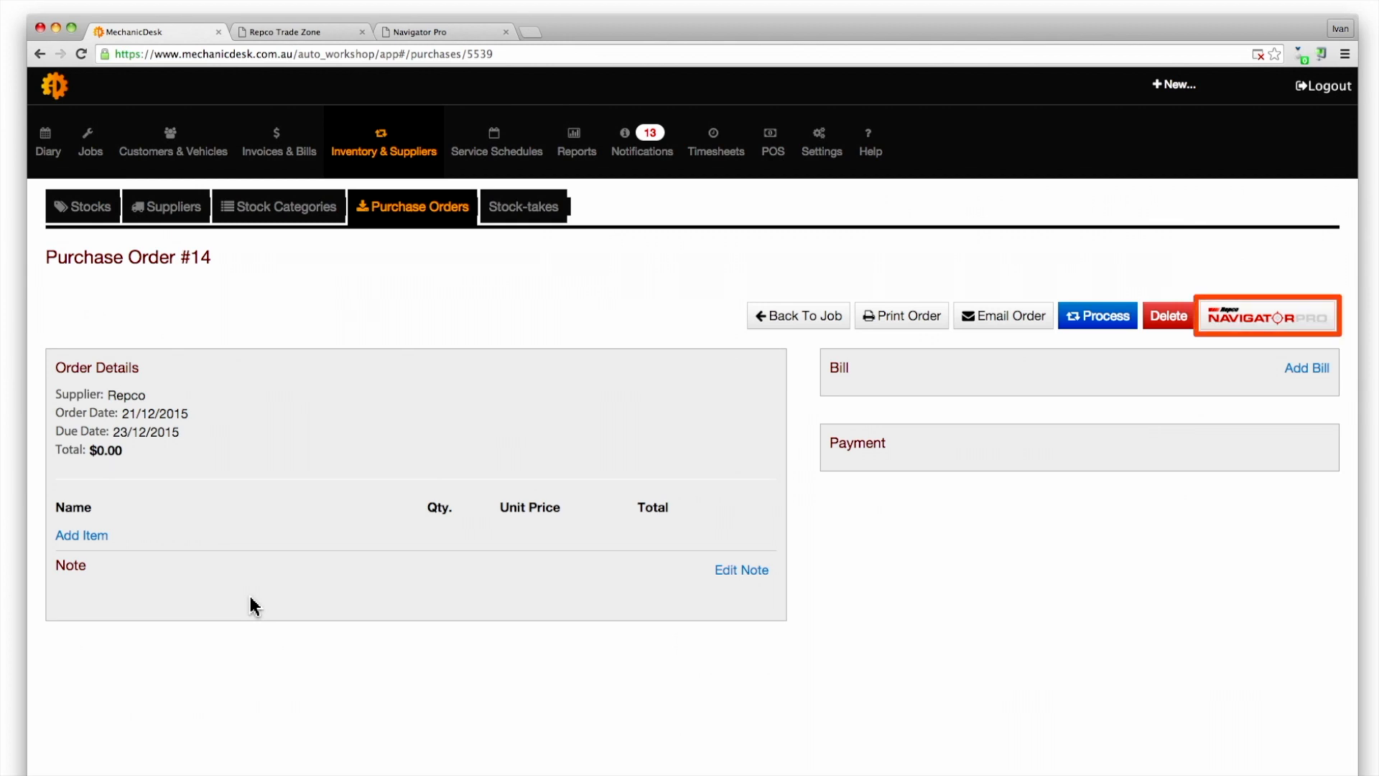
Add two DRIVE BELT-V lines to purchase order #14, the second at $27.4725
click(98, 542)
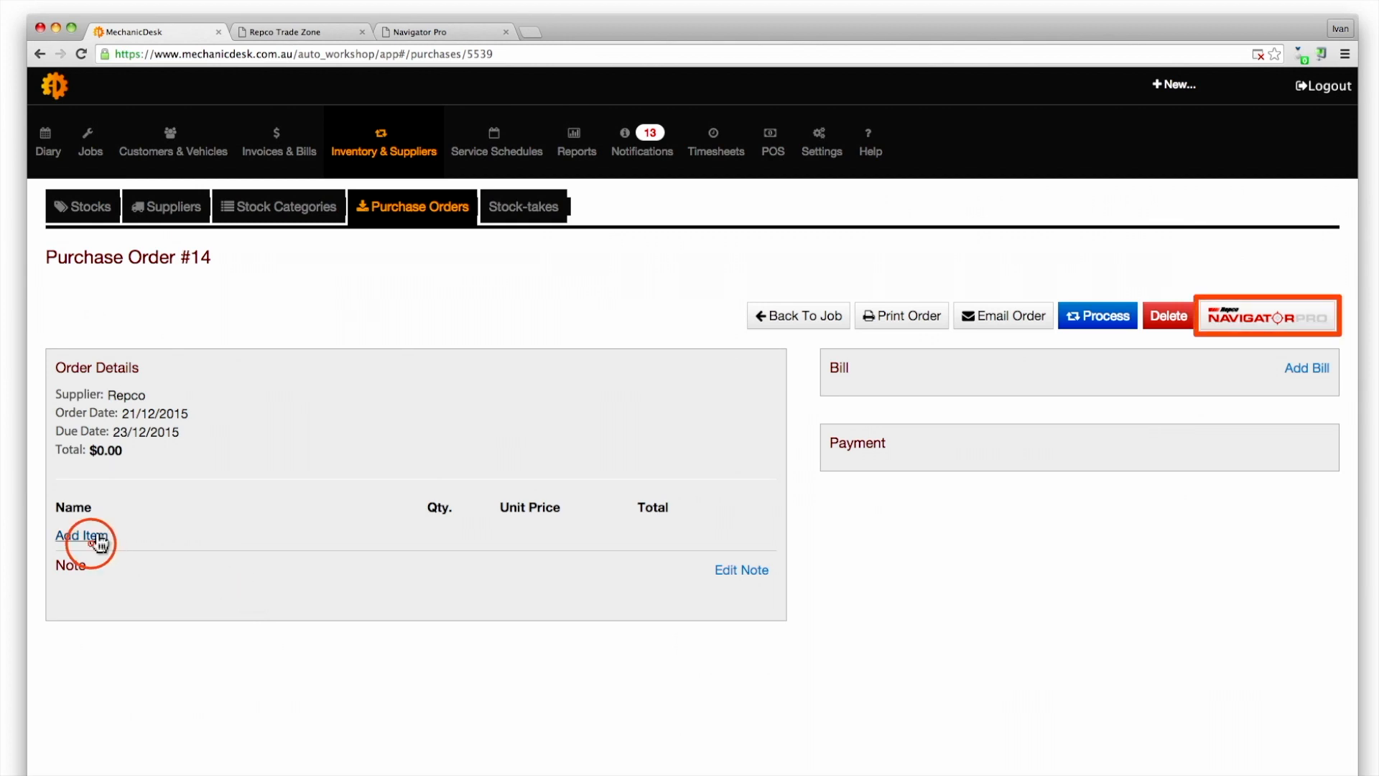
text(dr)
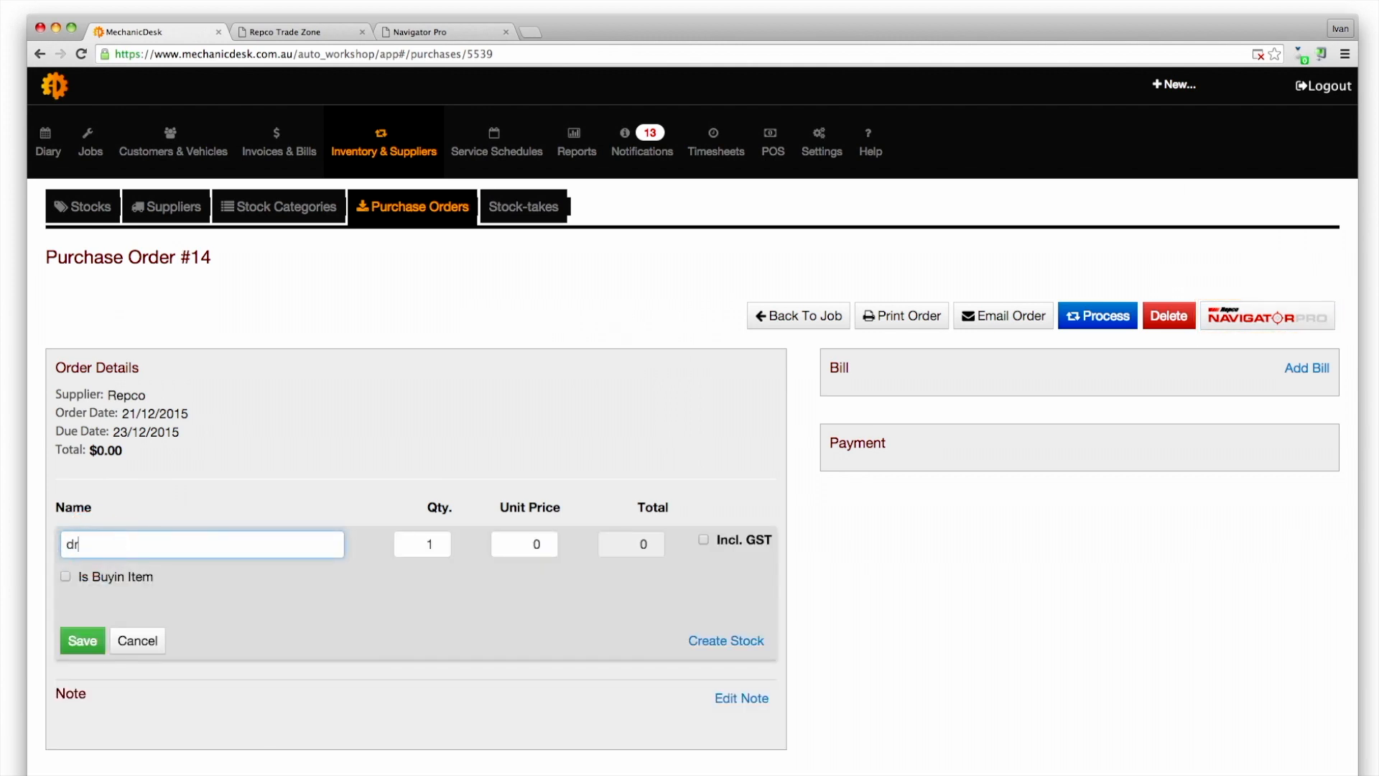
click(175, 571)
click(82, 640)
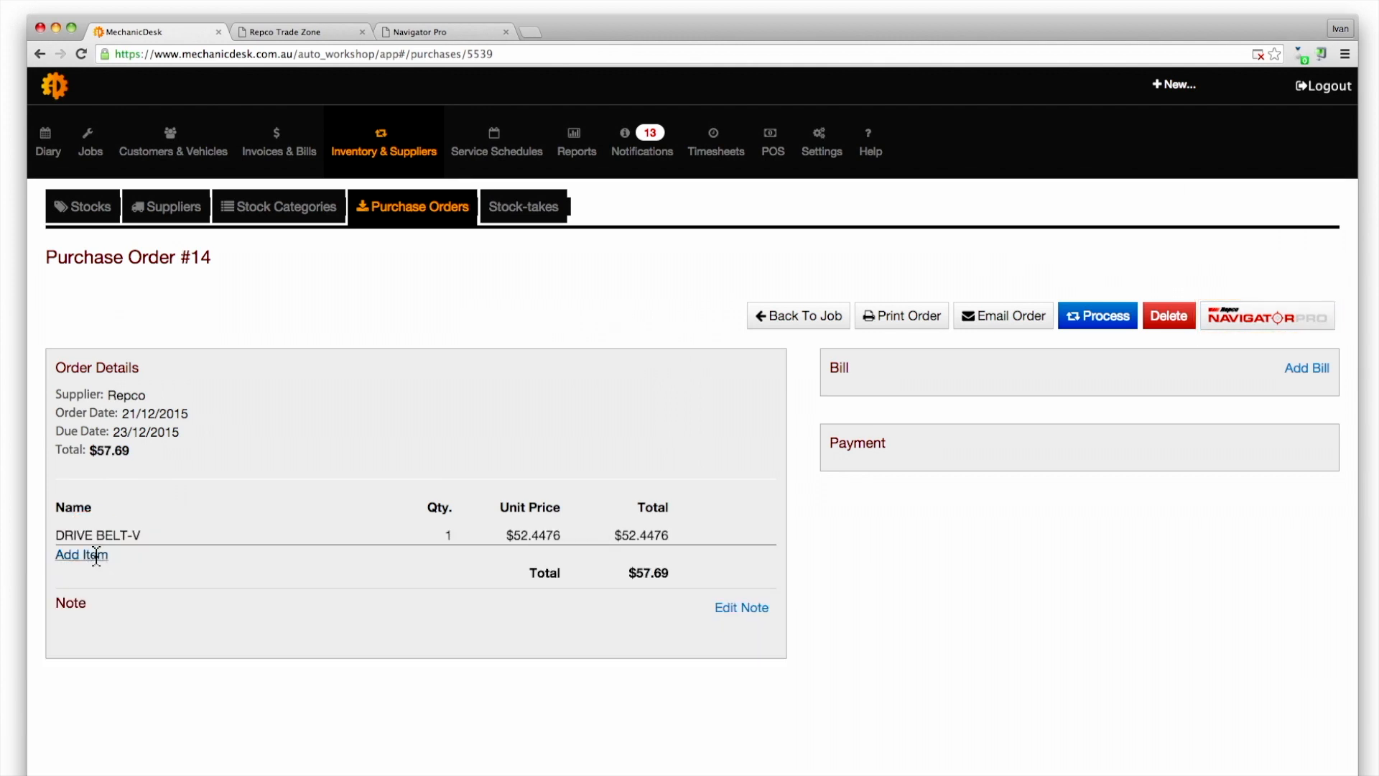
click(90, 555)
text(dri)
click(120, 629)
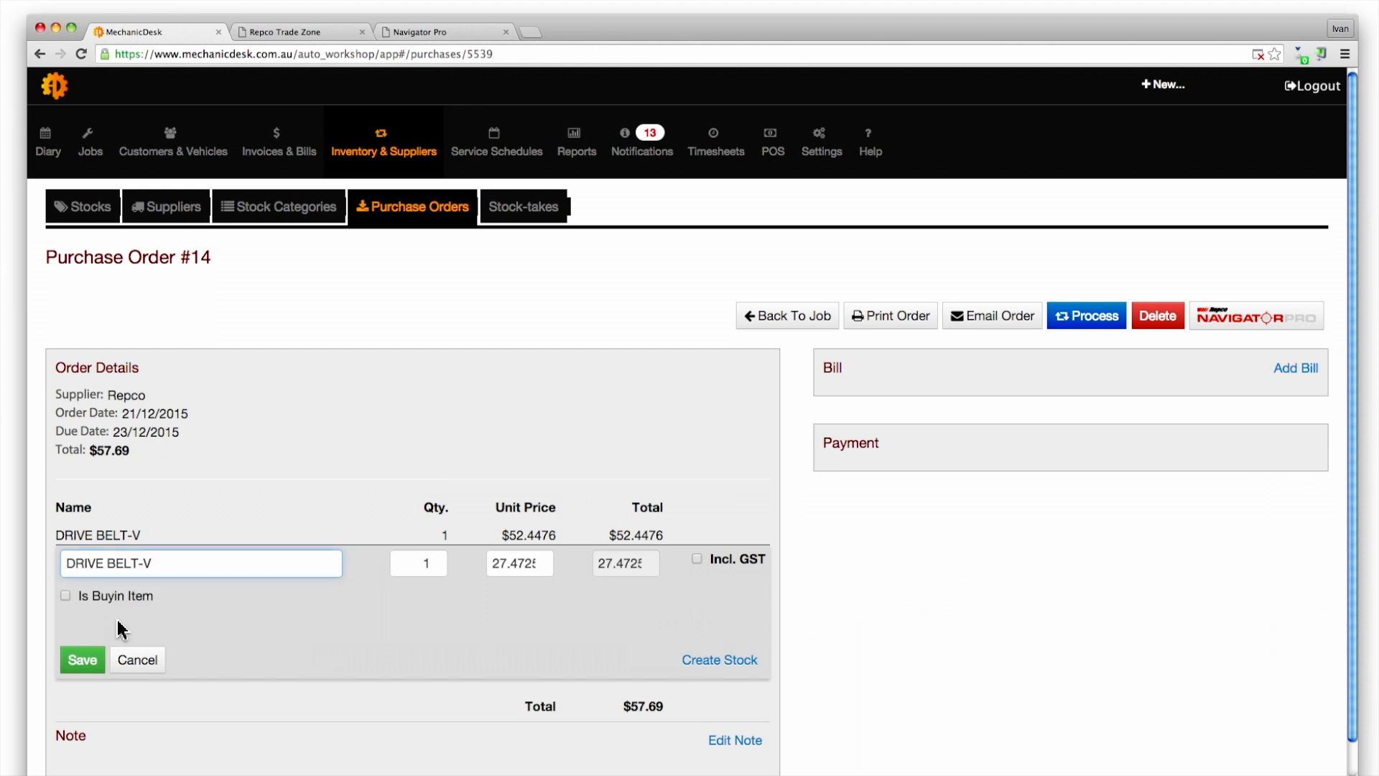
click(83, 660)
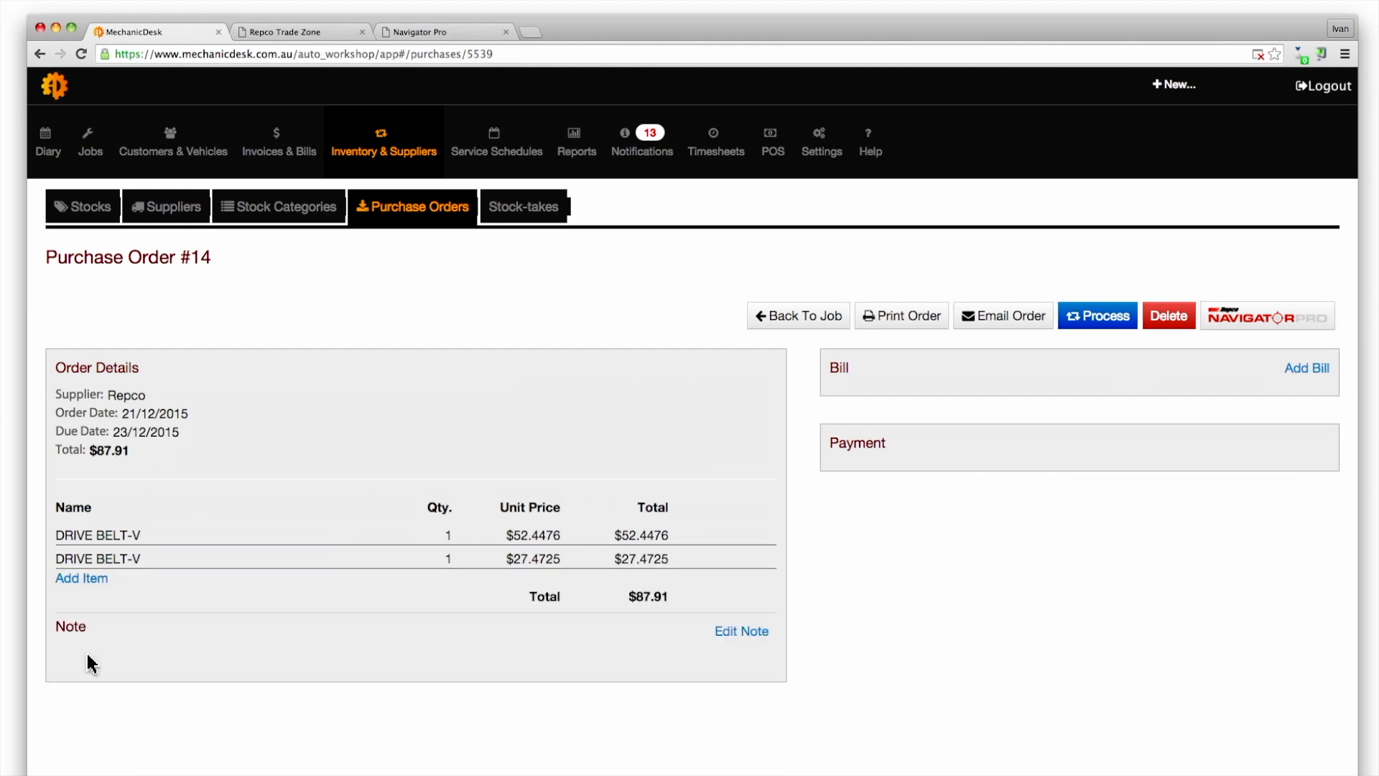
click(1250, 322)
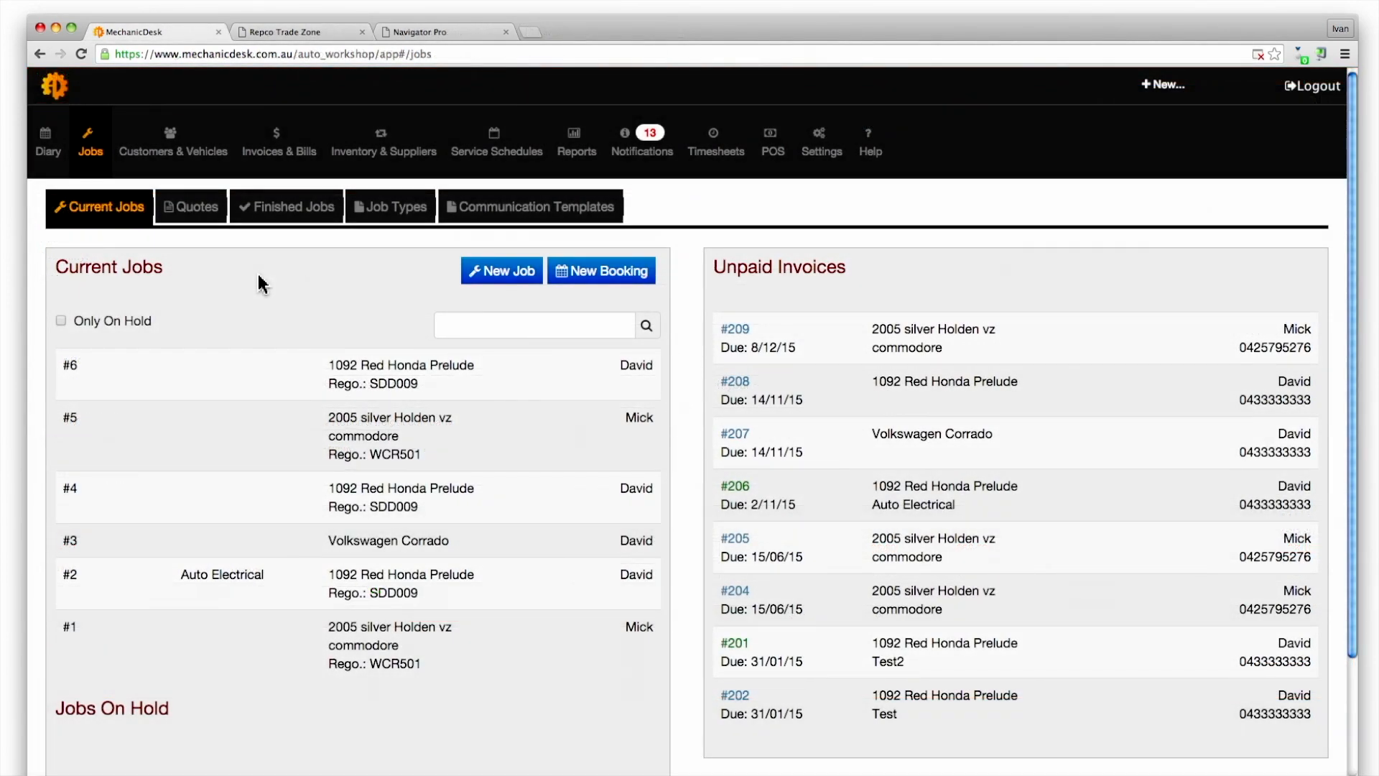
Open job #6 for the Honda Prelude and launch Navigator Pro from its invoice
click(343, 370)
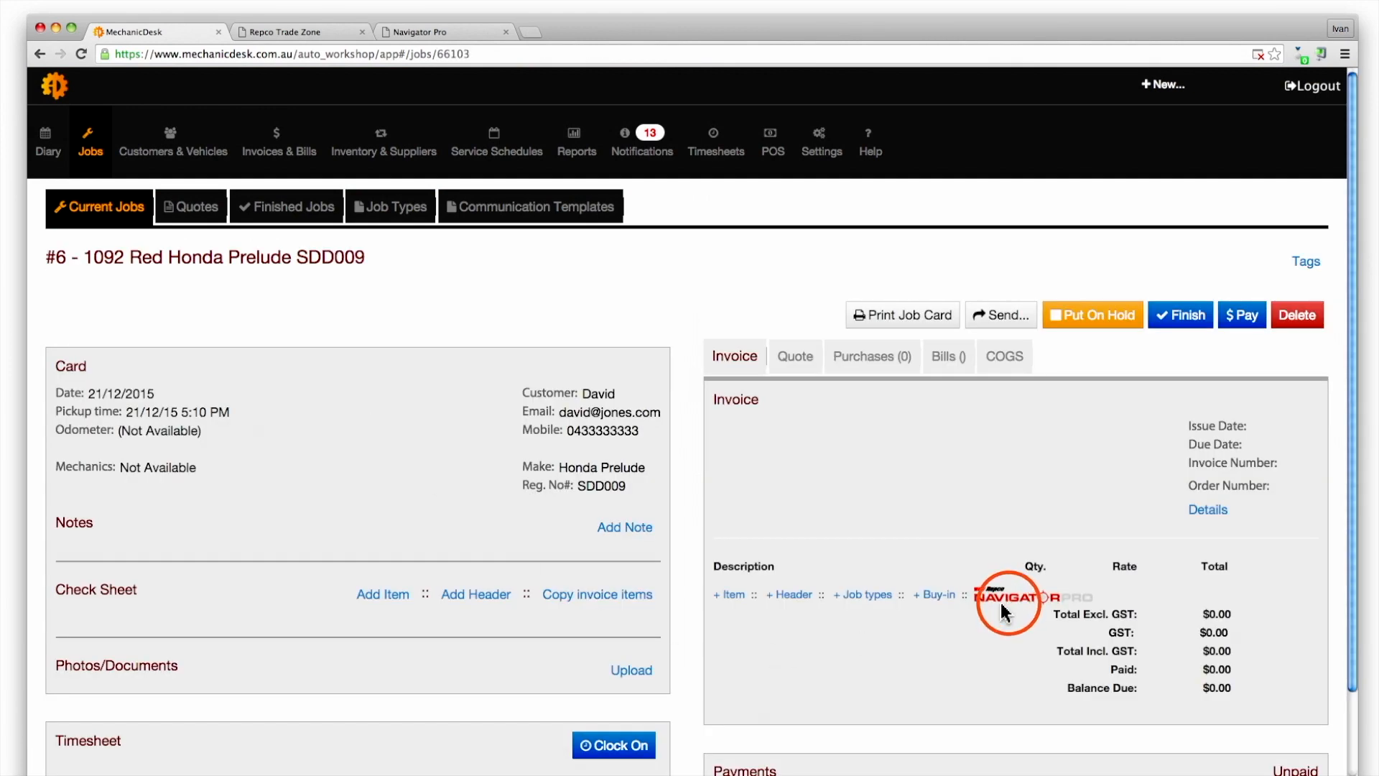
click(1005, 601)
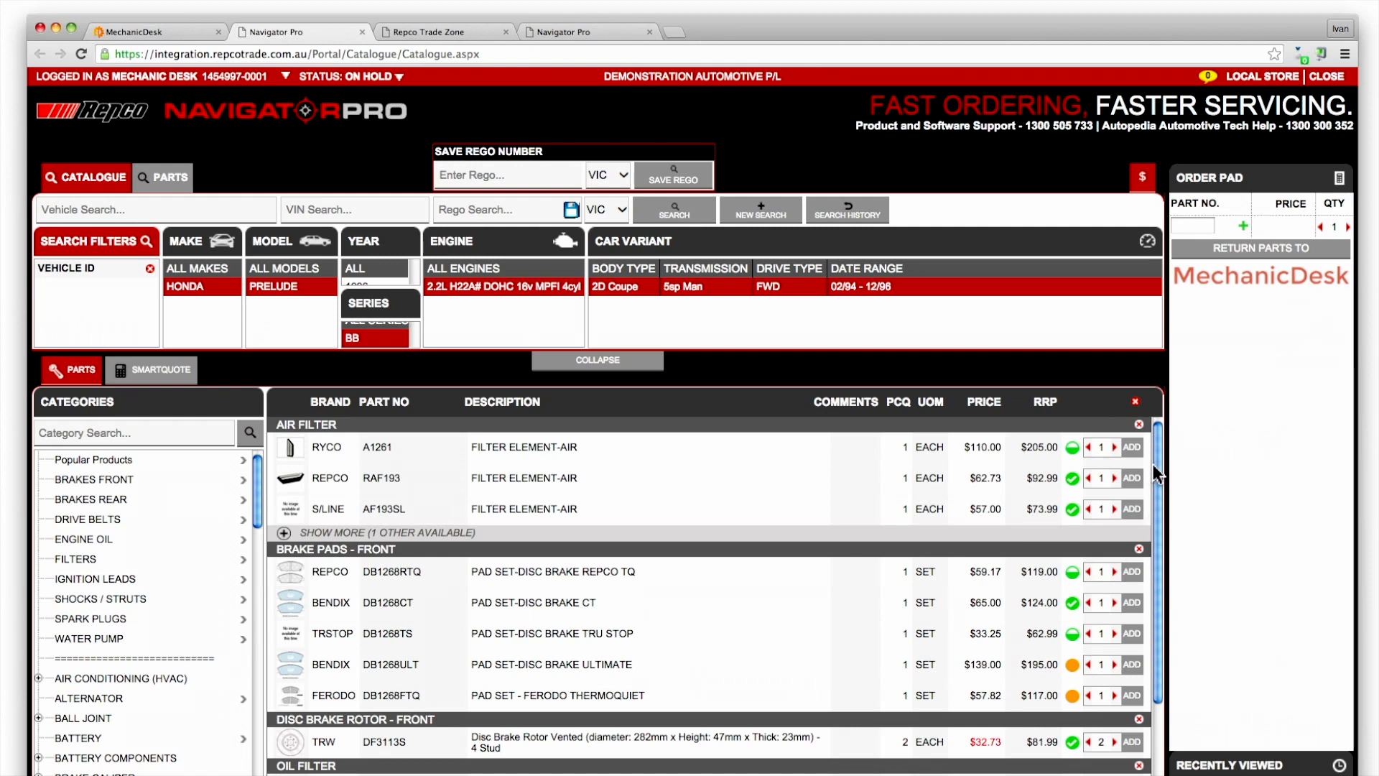
Return parts A1261 and Z79A from the Order Pad to job #6's invoice, now $243.64
click(1131, 448)
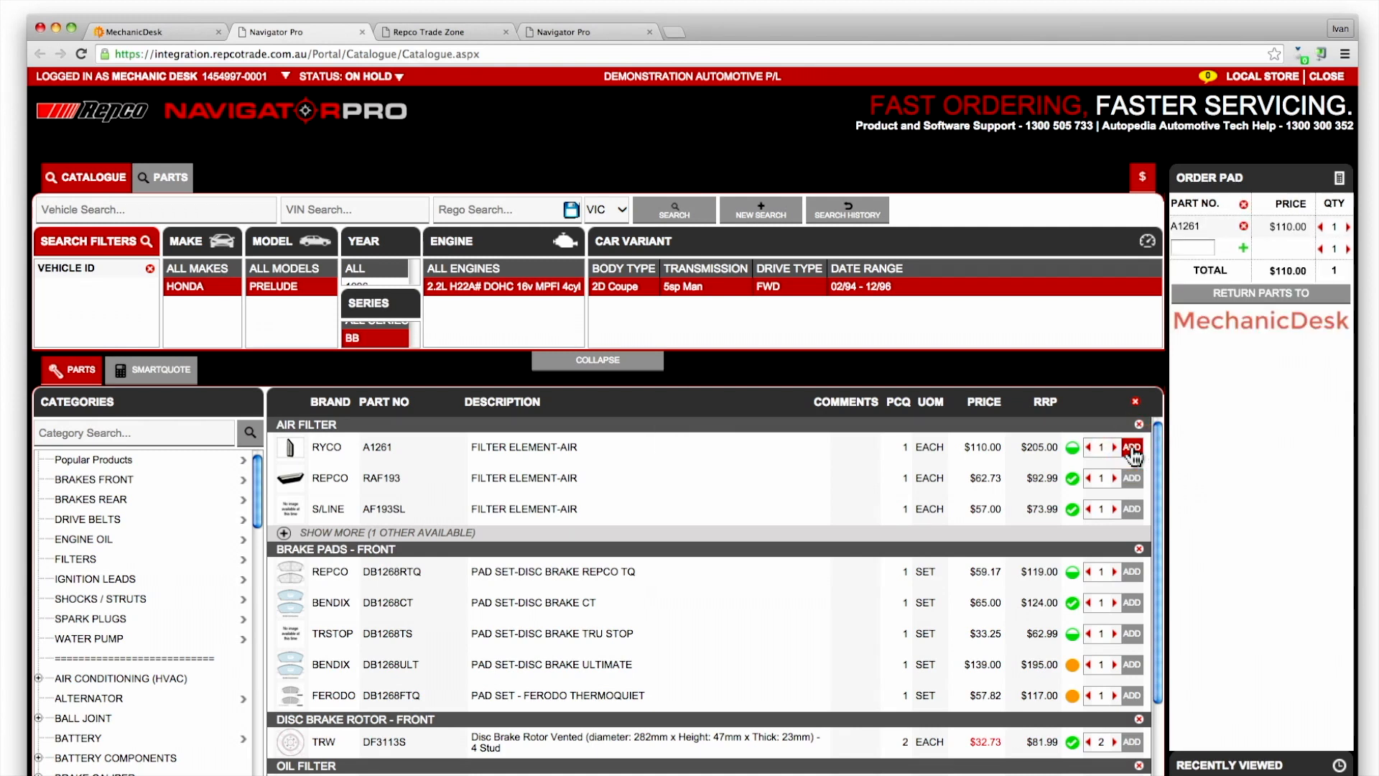
click(1261, 316)
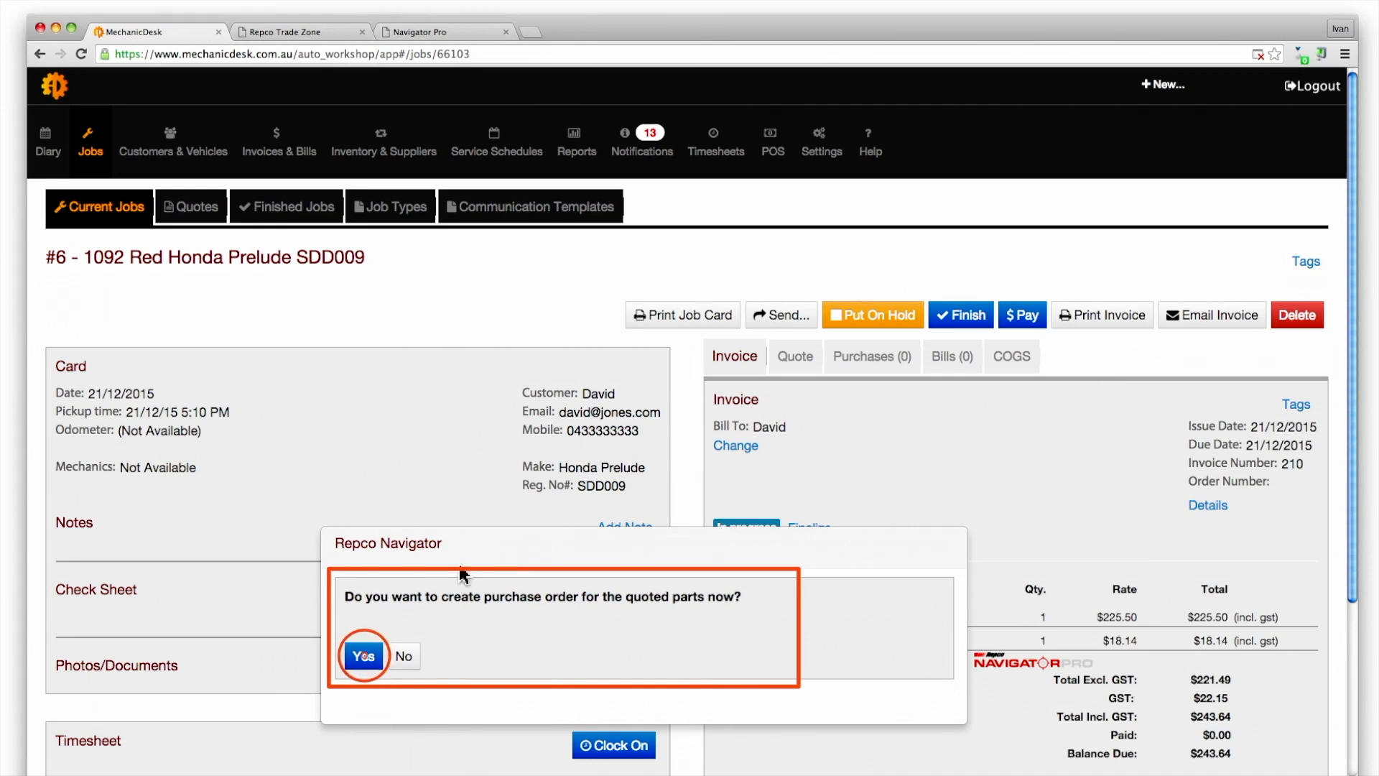
Save purchase order #16 for all job #6 invoice items and send it to Navigator Pro checkout ($130.02 inc GST)
click(364, 655)
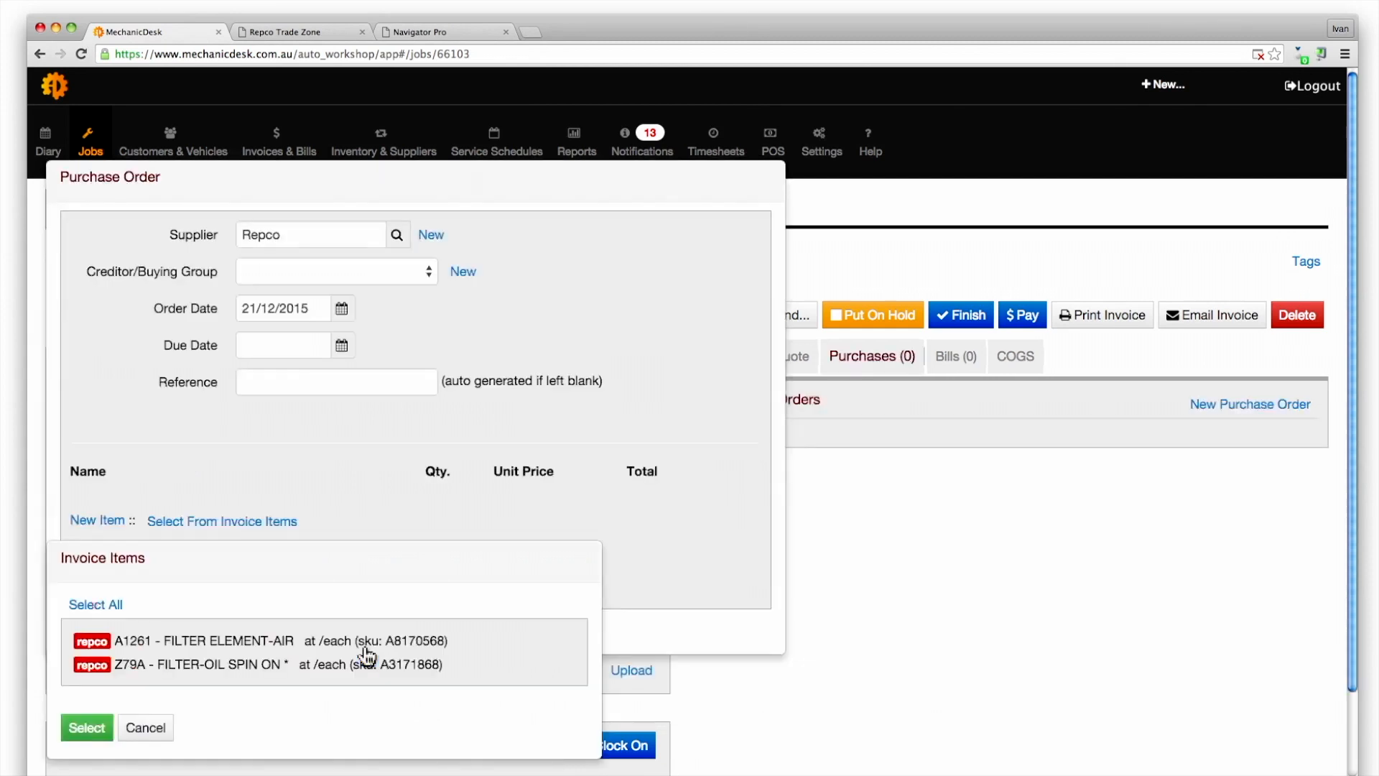
click(108, 605)
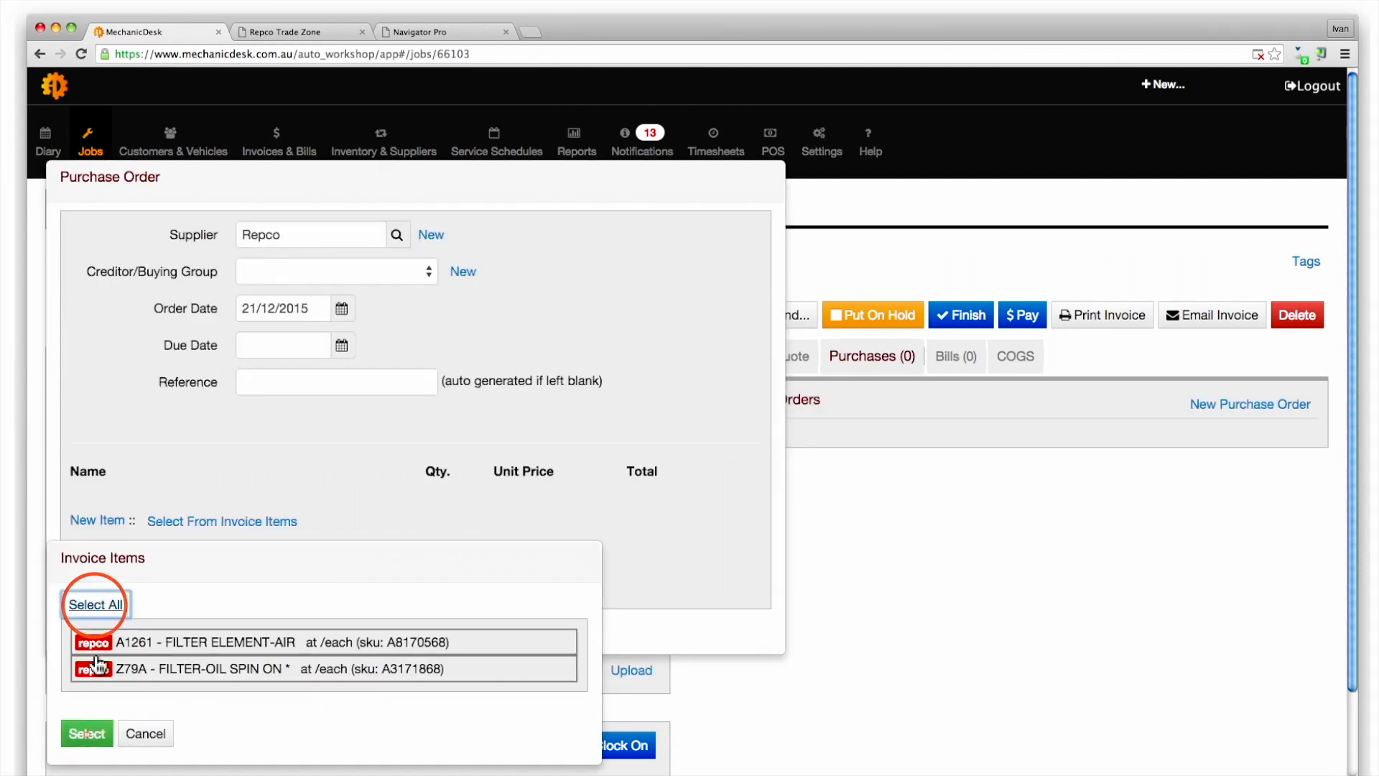
click(87, 735)
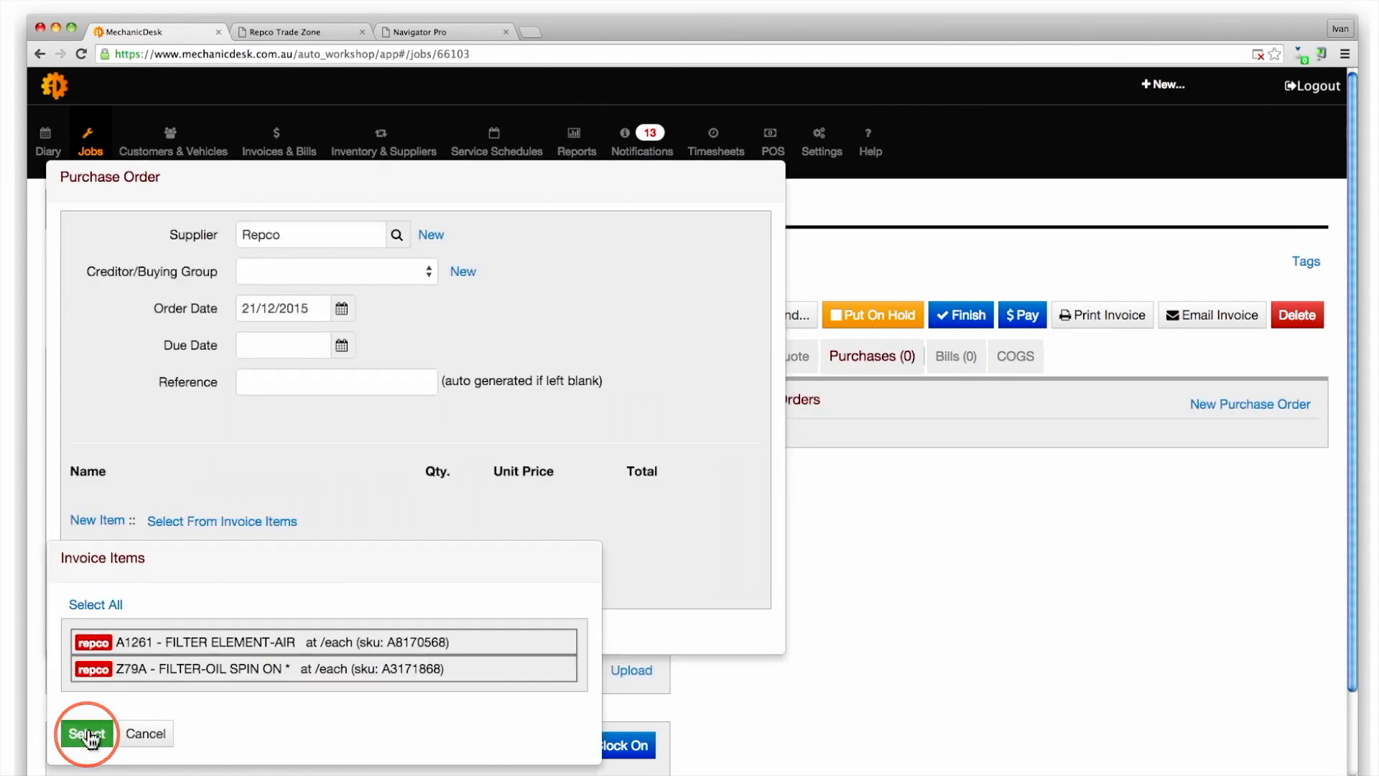
scroll(388, 610, down, 2)
scroll(402, 596, down, 3)
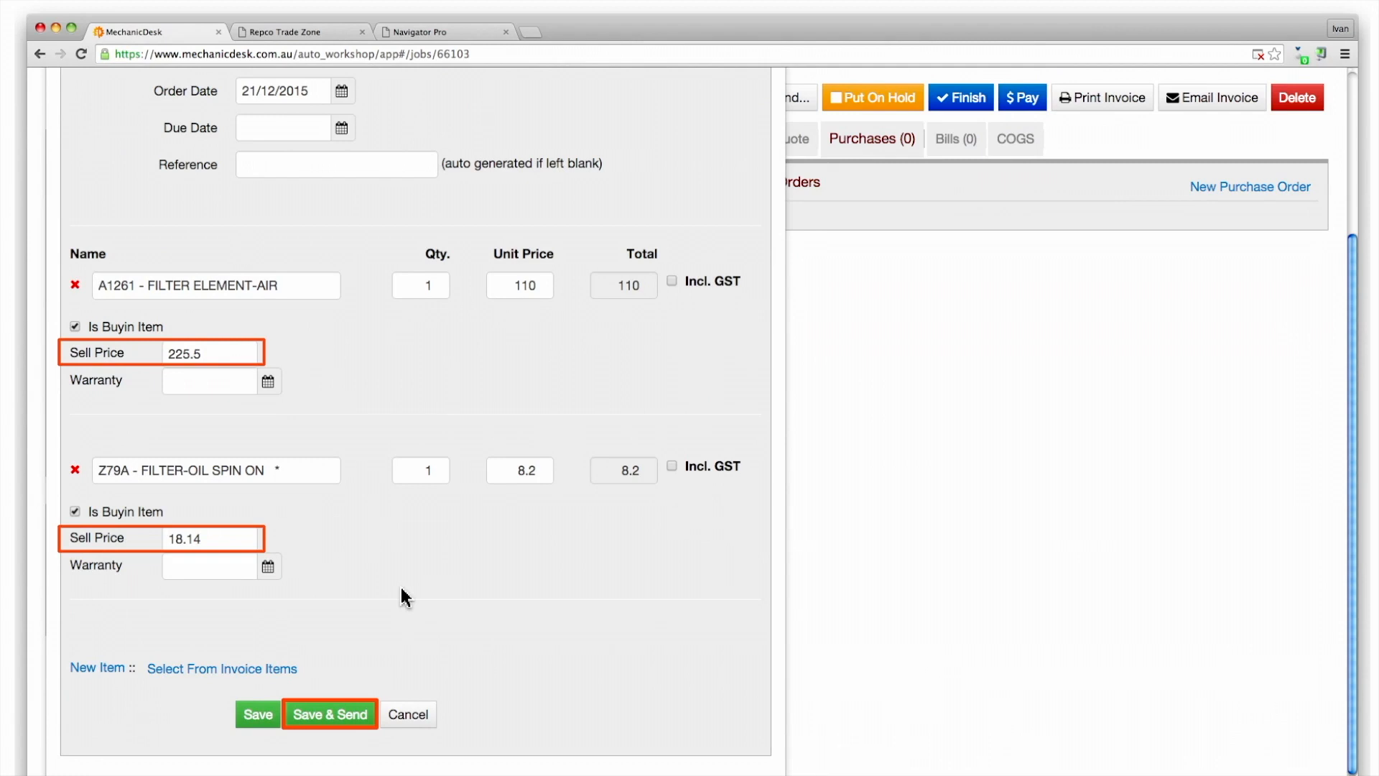
click(257, 715)
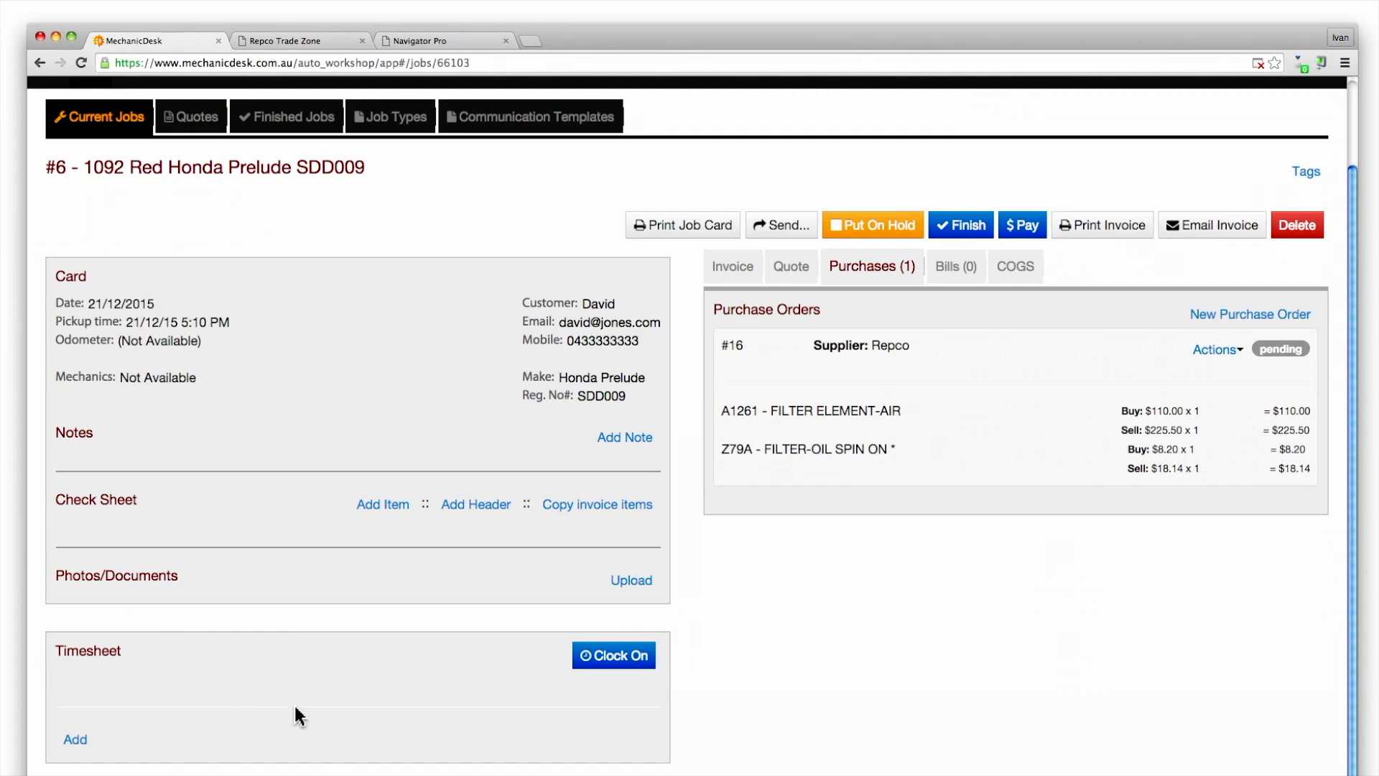
click(1230, 351)
click(1254, 389)
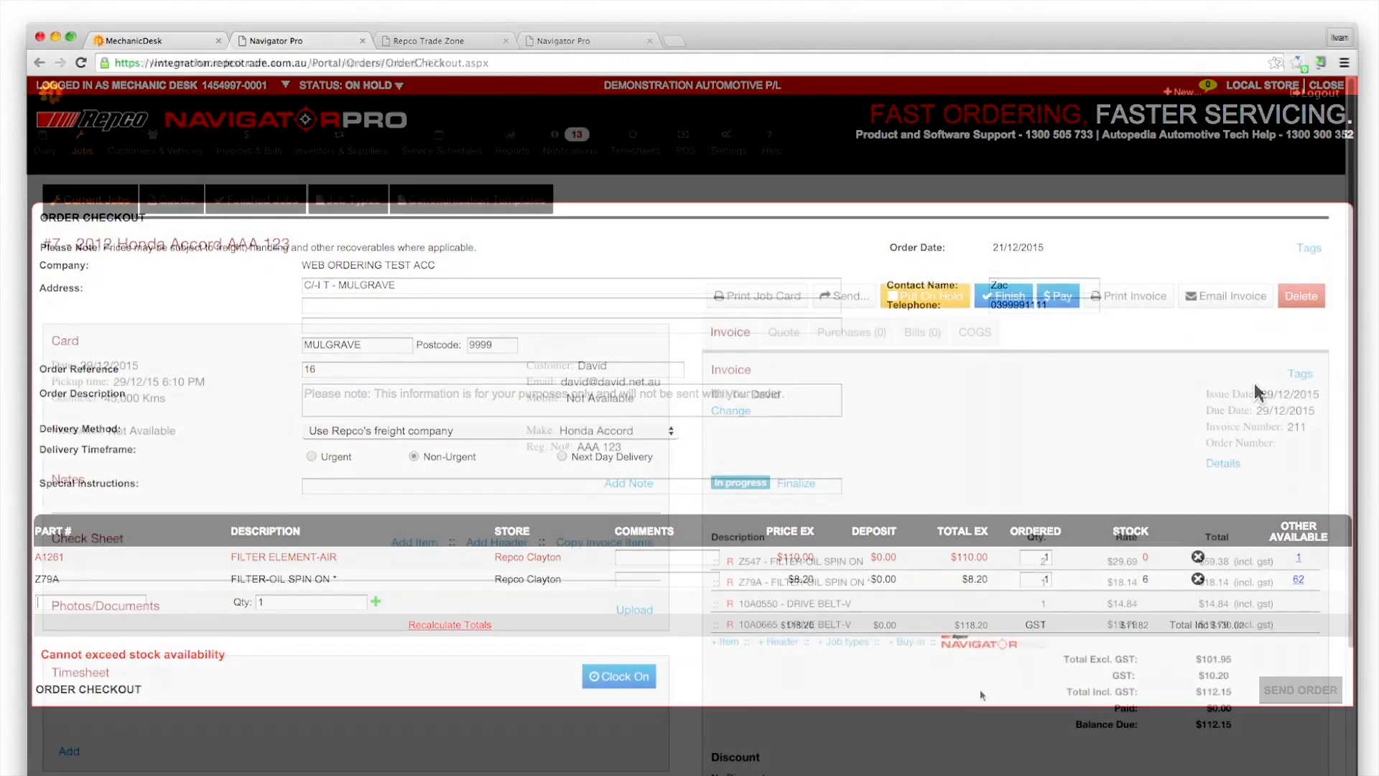
Open Navigator Pro from job #7's invoice and view SmartQuote intervals for the Honda Accord VTi 2.4
click(979, 646)
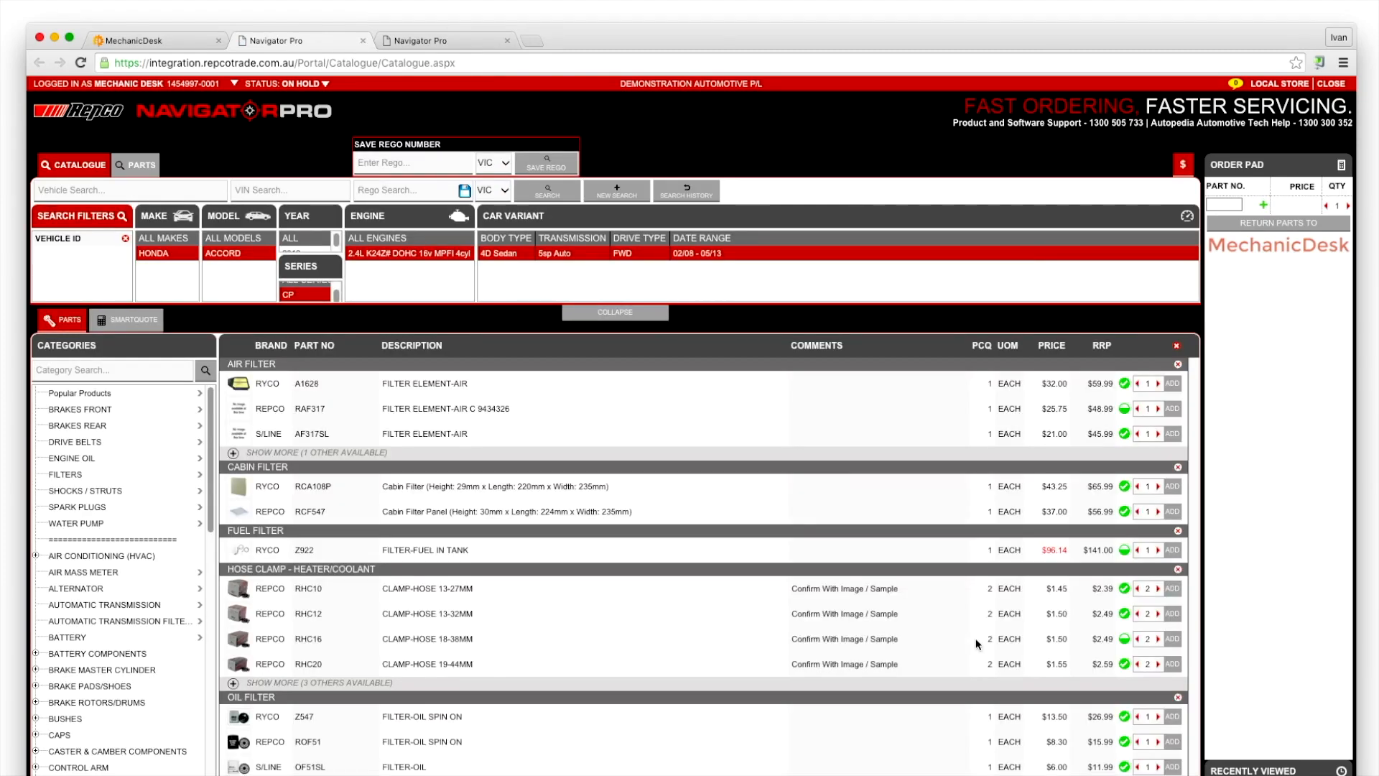
click(137, 322)
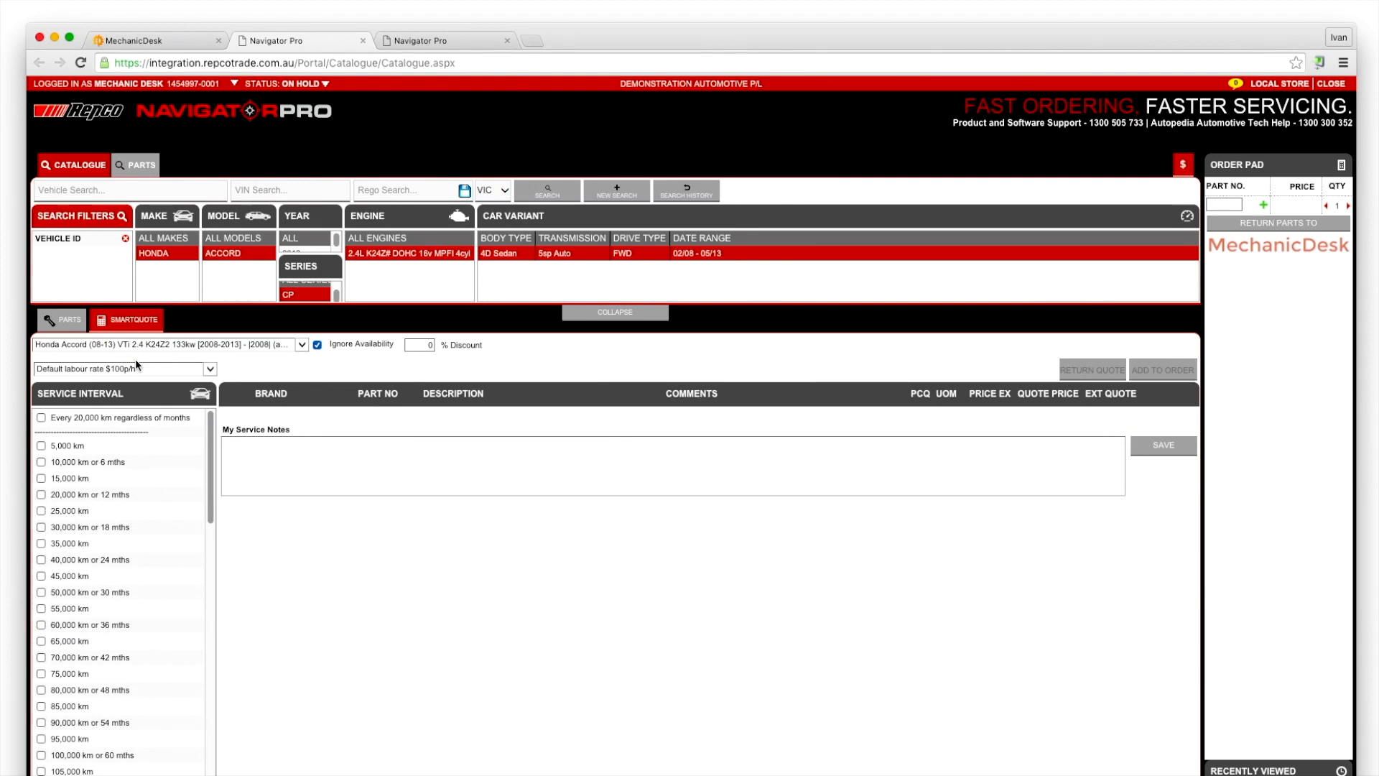
Return the '50,000 km or 30 mths' service quote to job #7's invoice, now $238.87 excl. GST
click(41, 592)
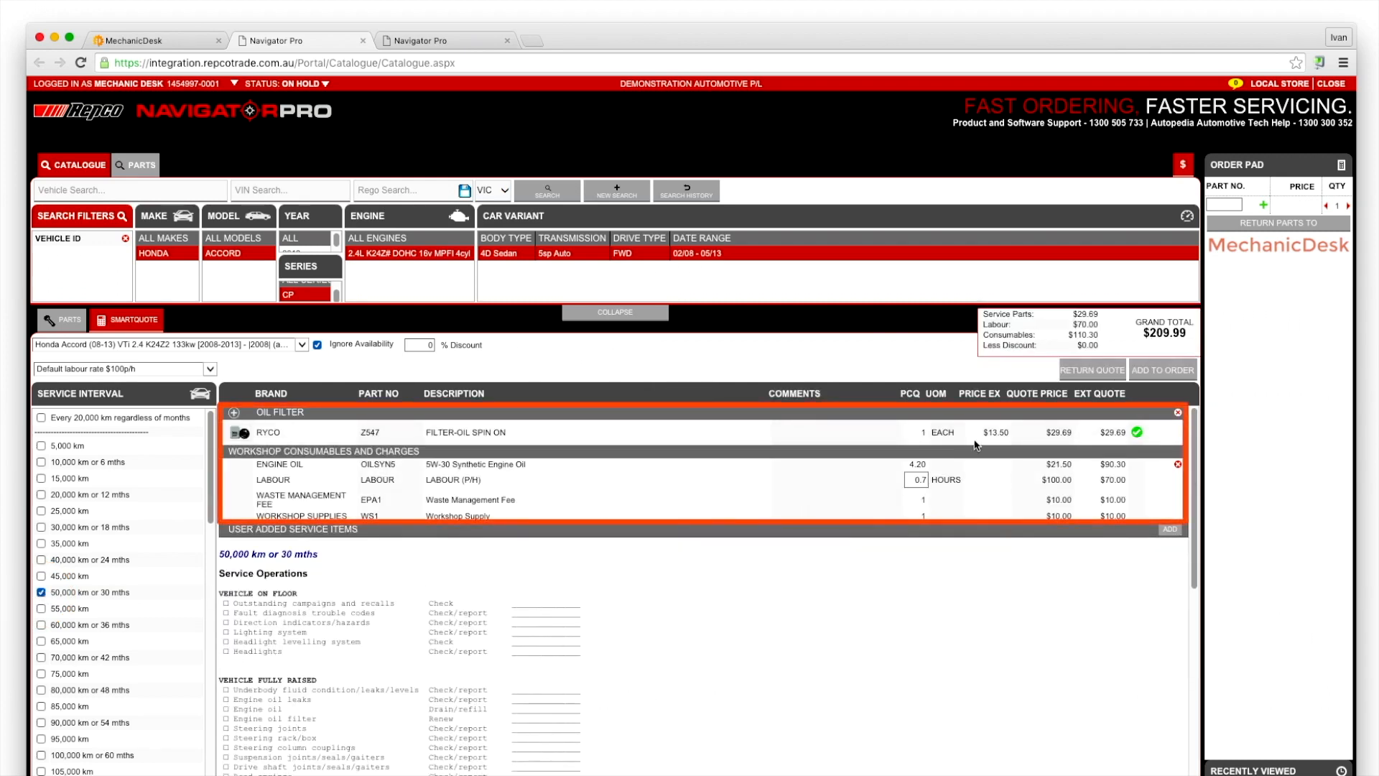
click(1095, 370)
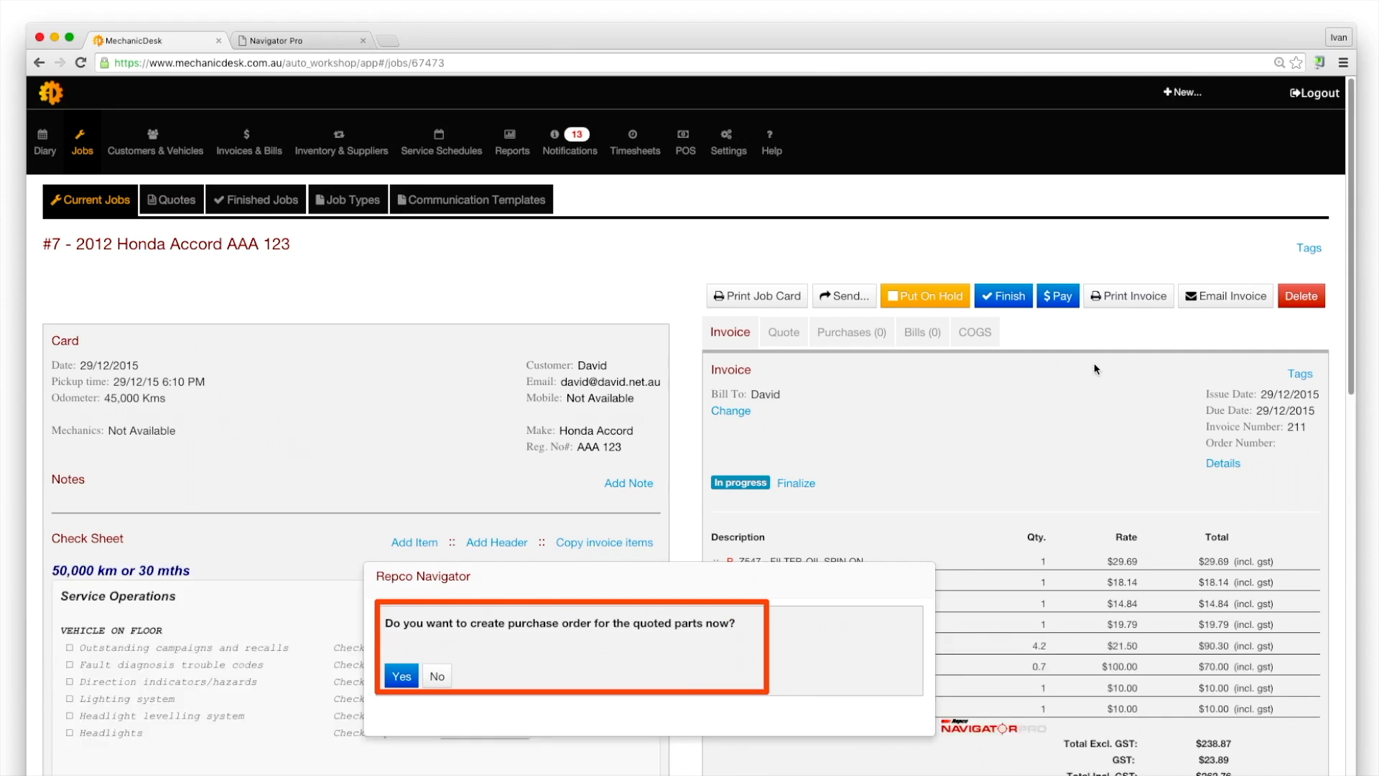
Skip the purchase order, print job #7's job card to PDF, then go to the Quotes list
click(436, 677)
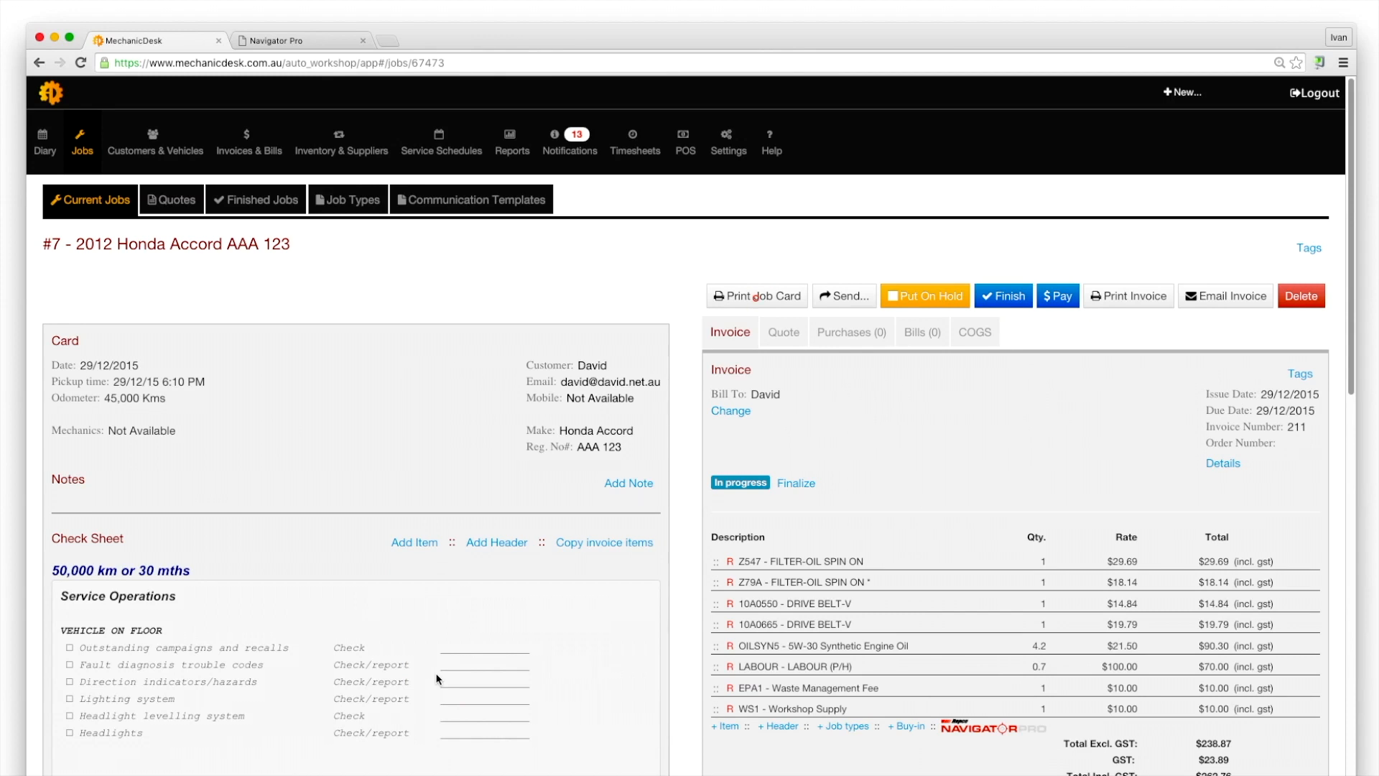
click(767, 295)
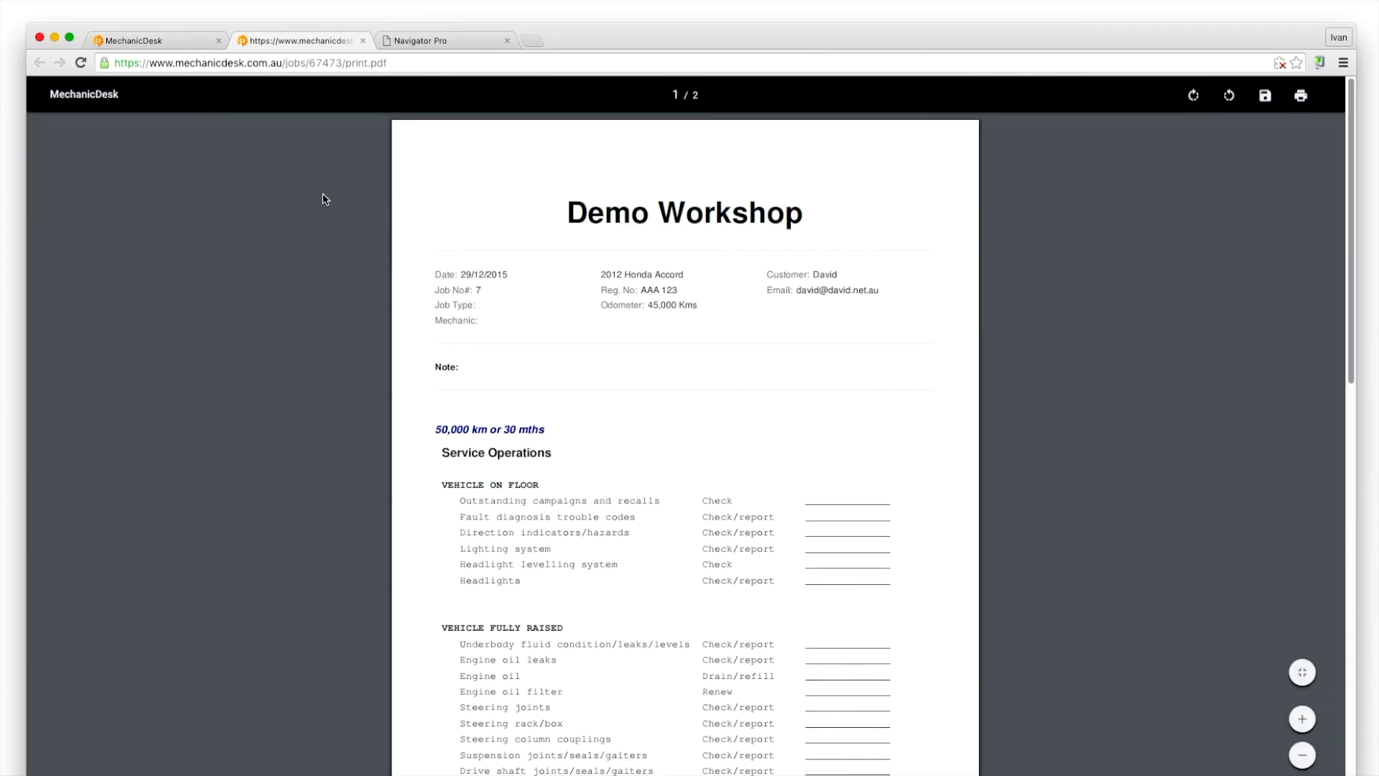
click(175, 39)
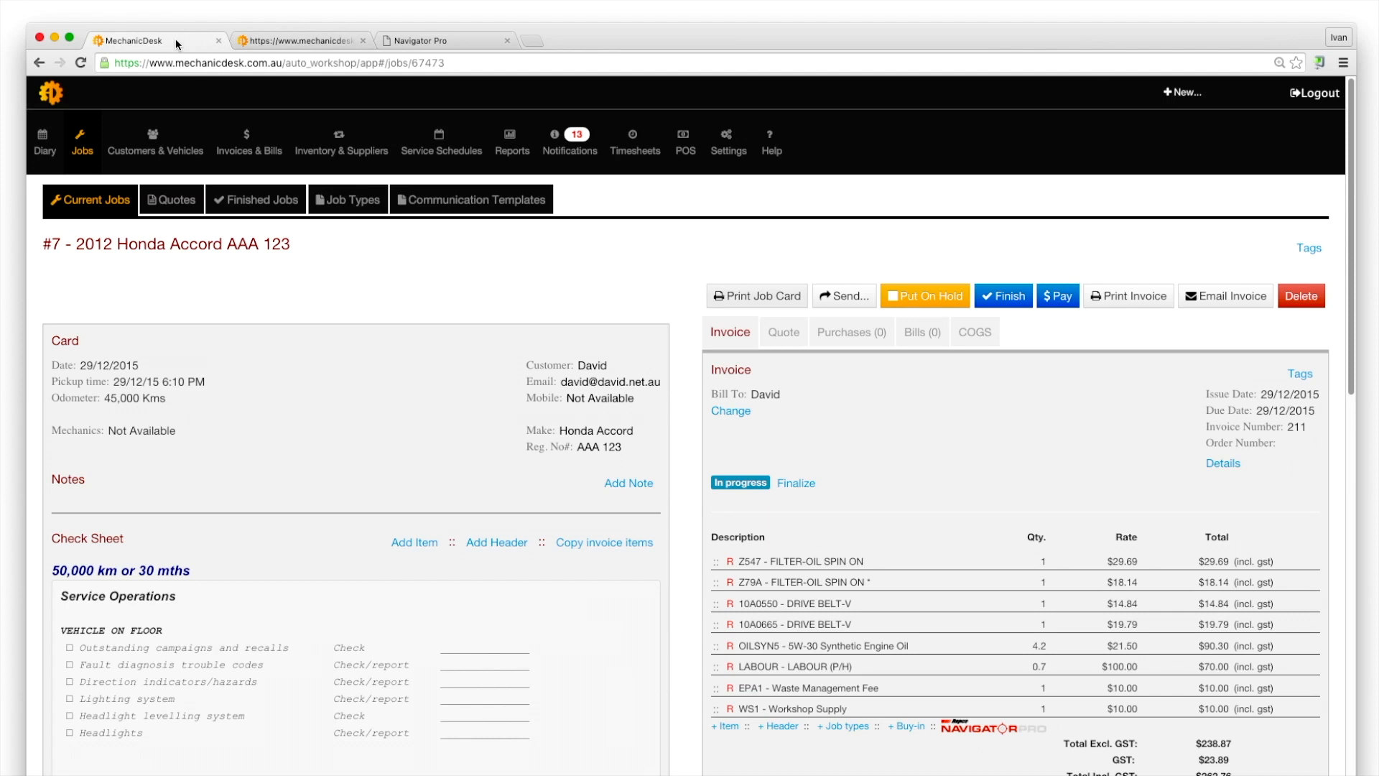
click(172, 203)
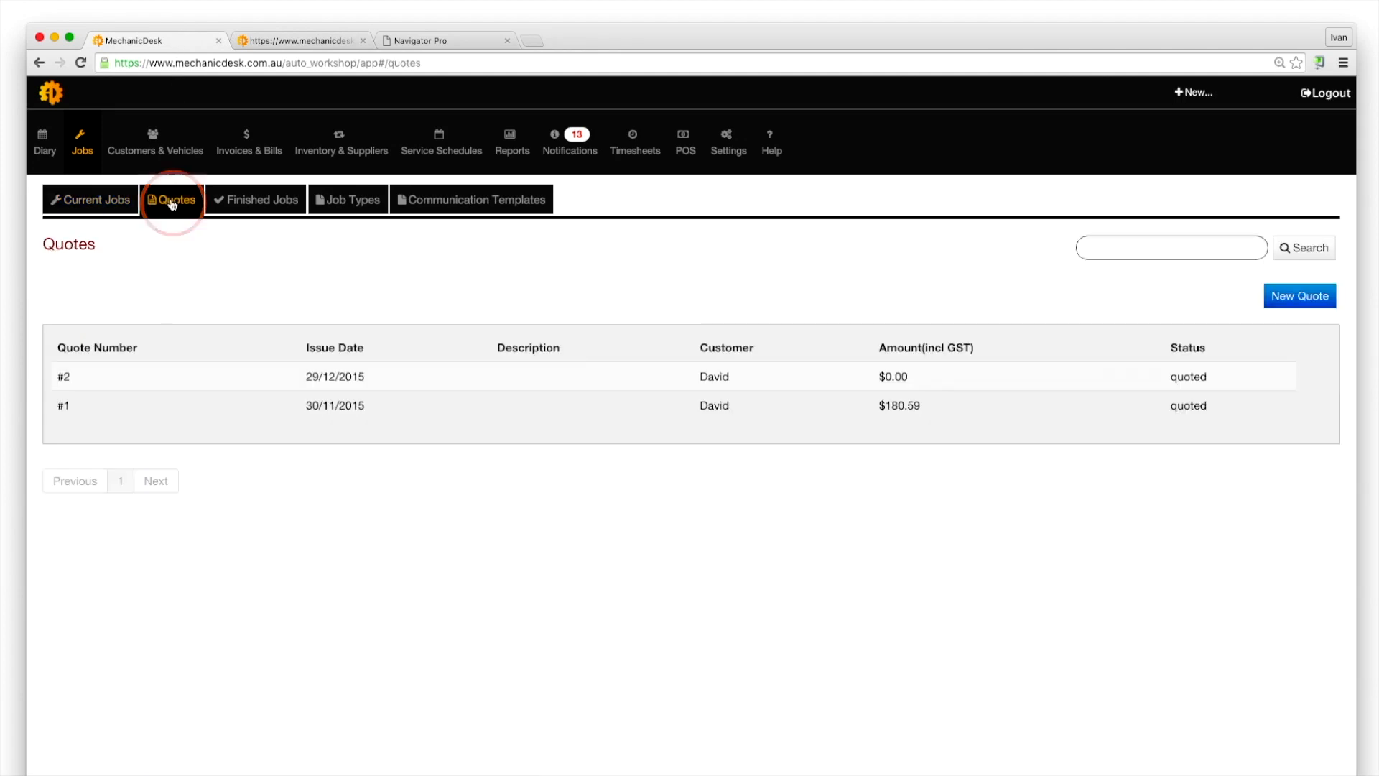
Create quote #3 for the customer's 1997 Red Honda Prelude and open Navigator Pro for it
click(1293, 300)
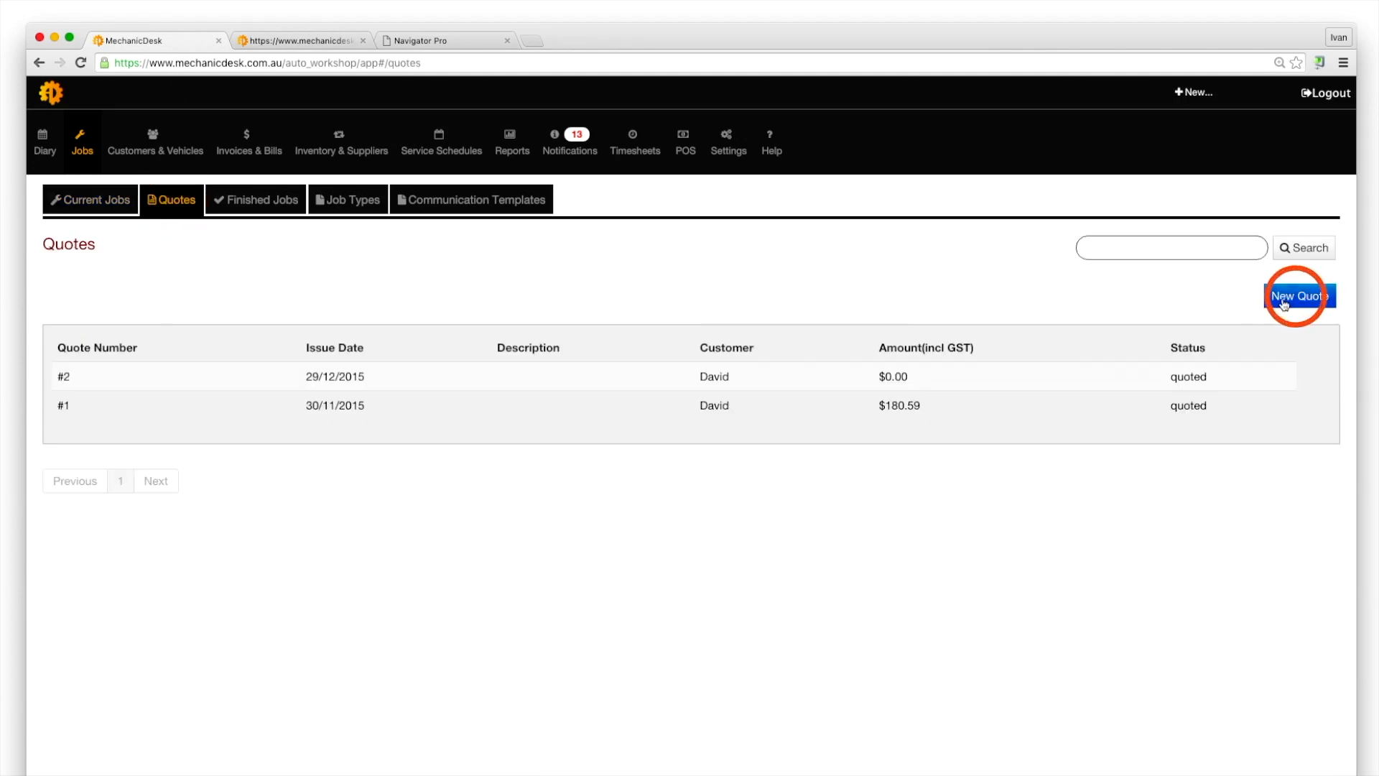
text(Dav)
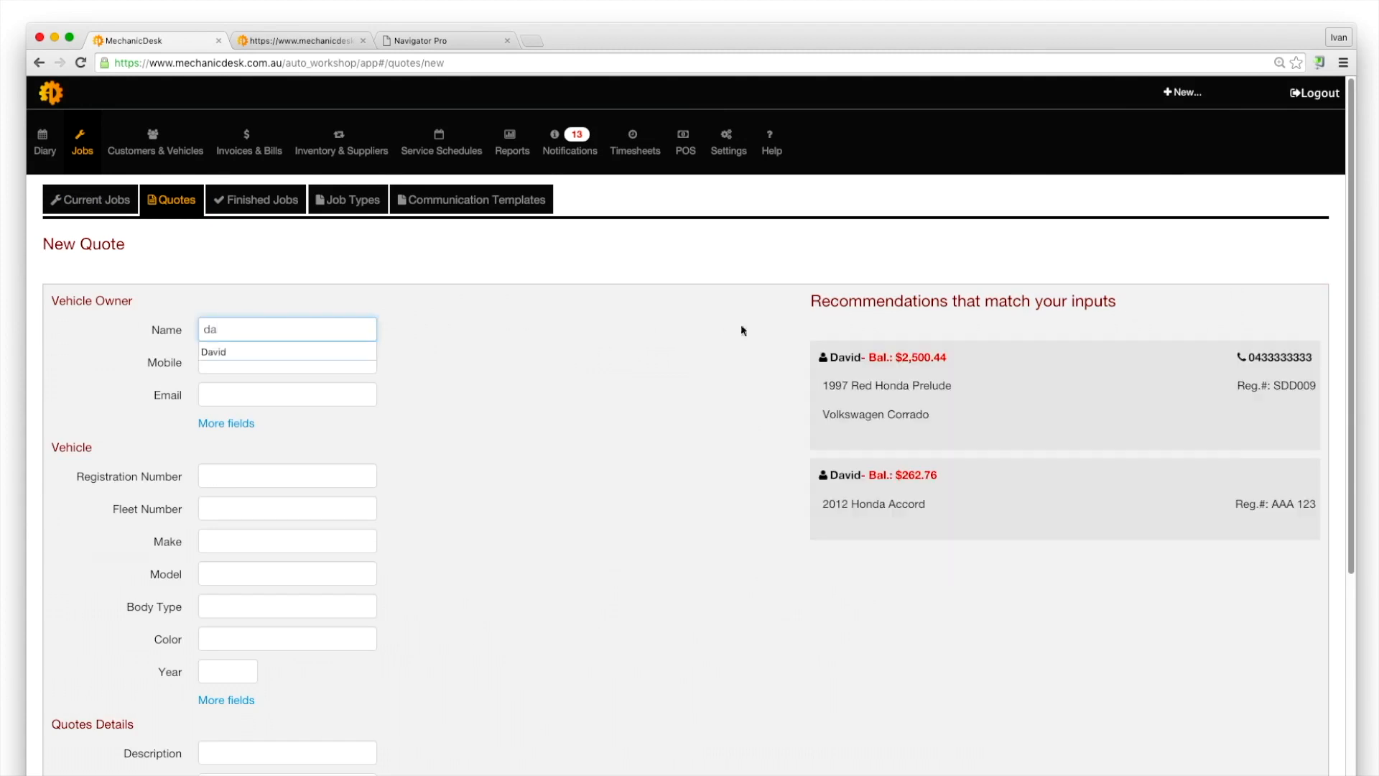
click(1023, 396)
scroll(1024, 396, down, 5)
click(229, 719)
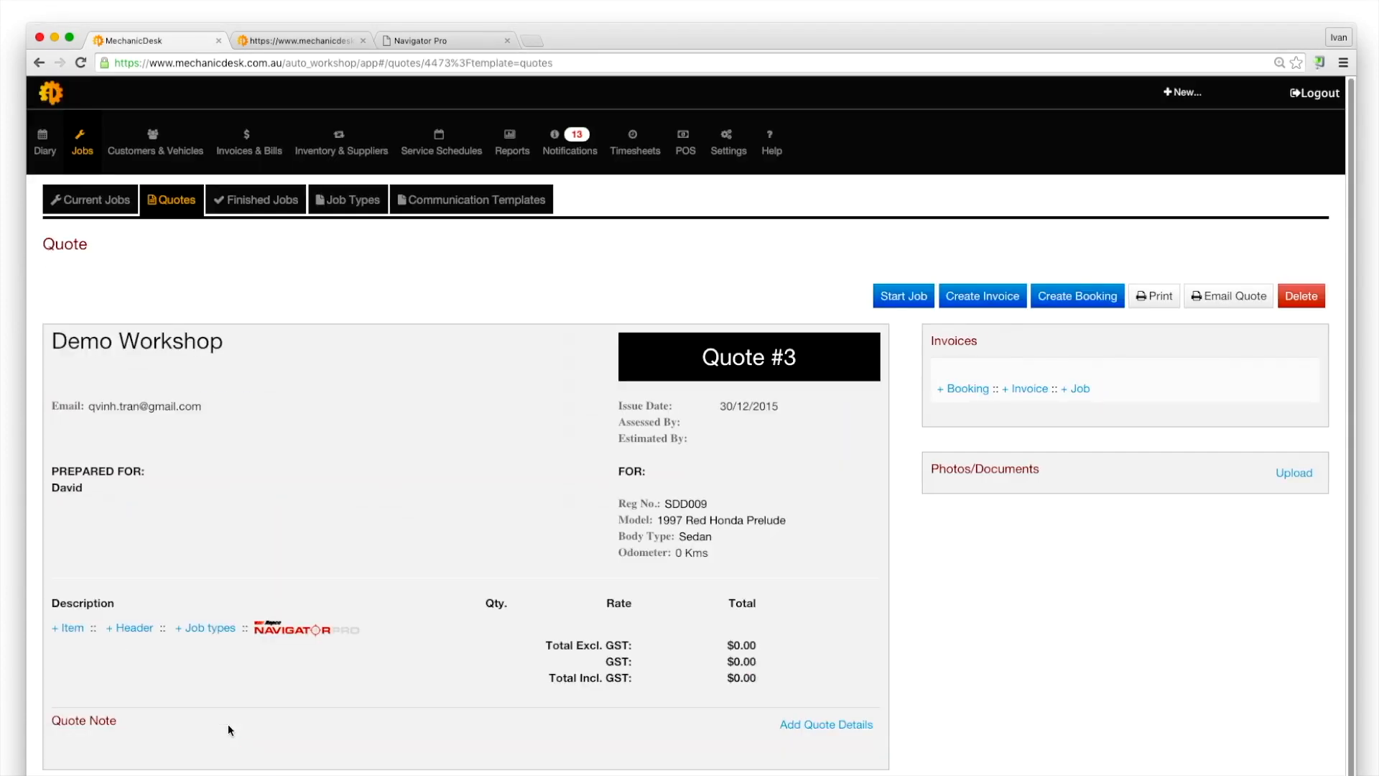
click(289, 631)
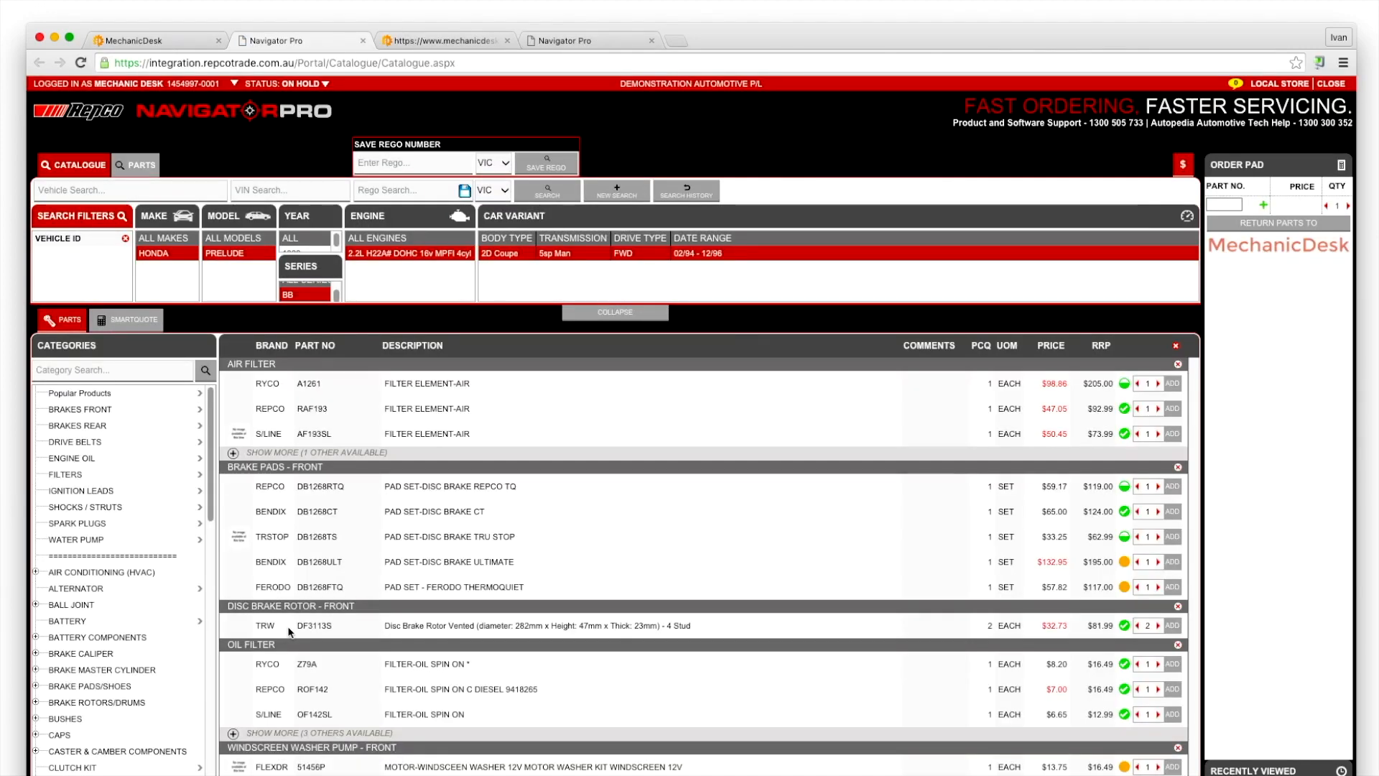